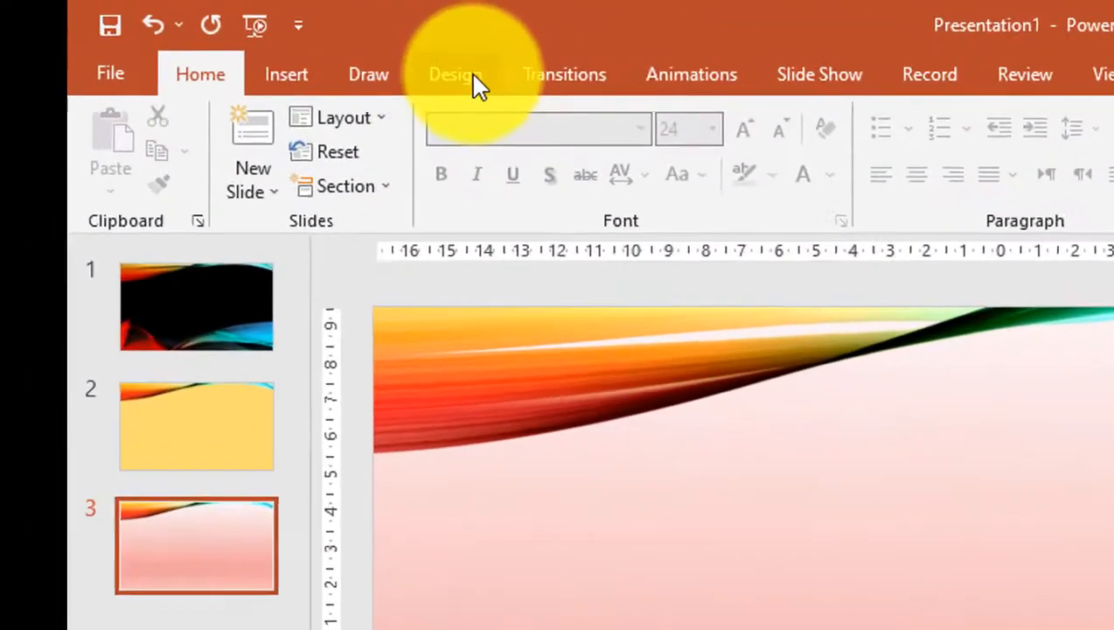
{"action": "left_click", "coordinate": [473, 77]}
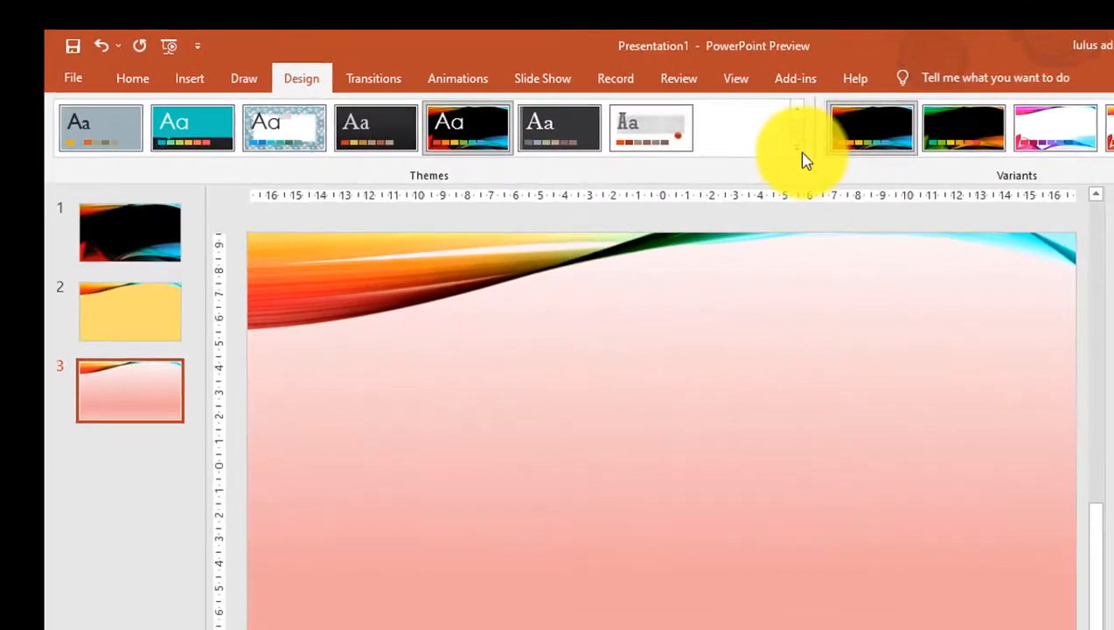
{"action": "left_click", "coordinate": [790, 158]}
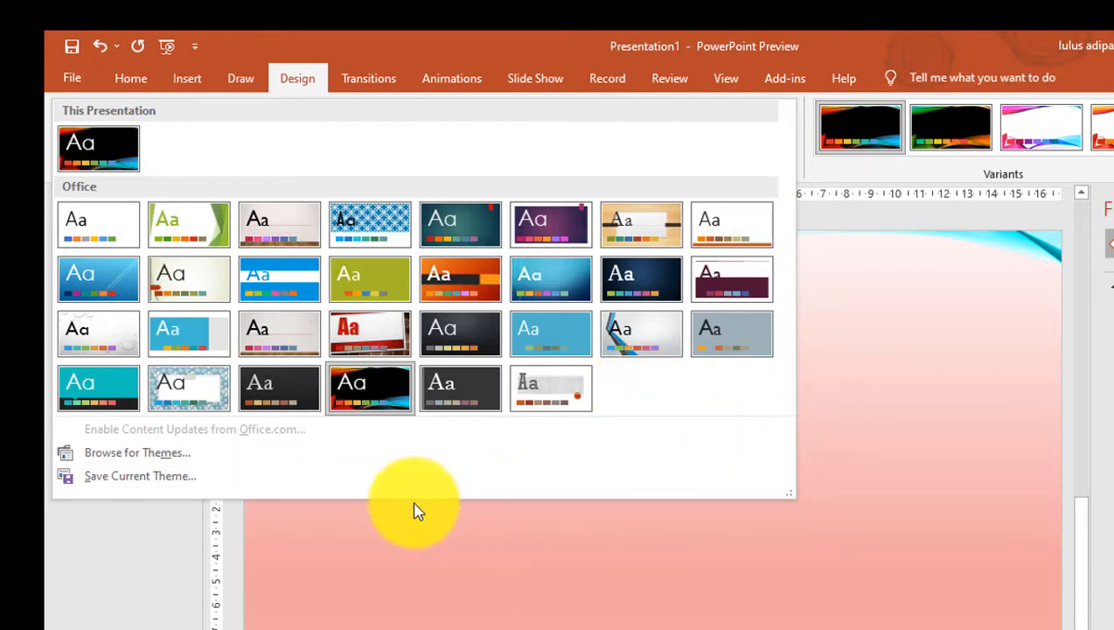
{"action": "left_click", "coordinate": [145, 461]}
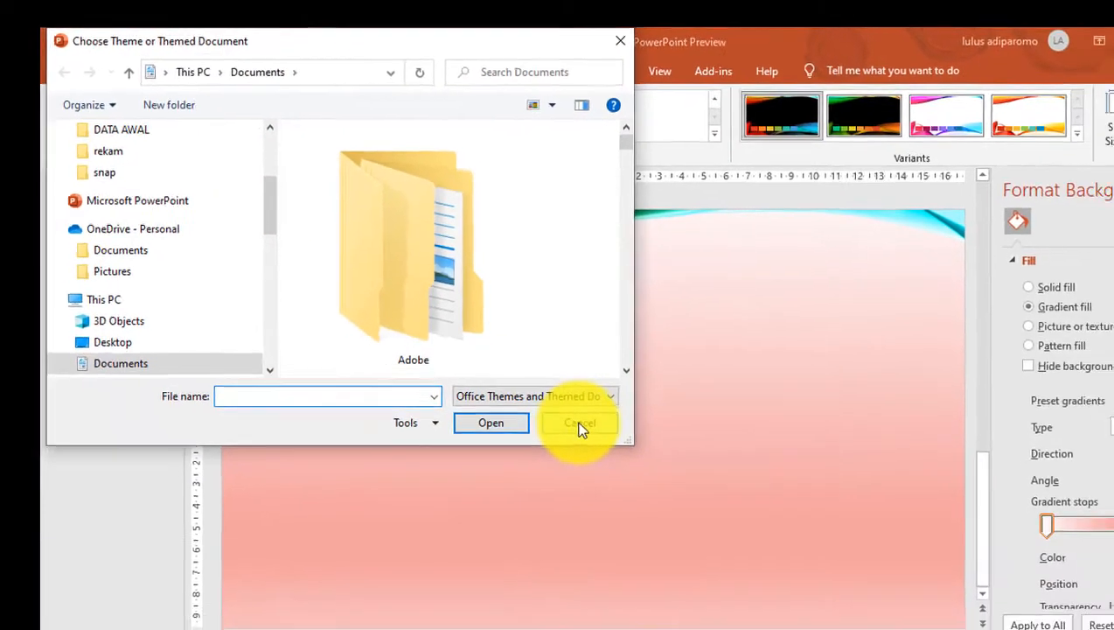
{"action": "left_click", "coordinate": [637, 463]}
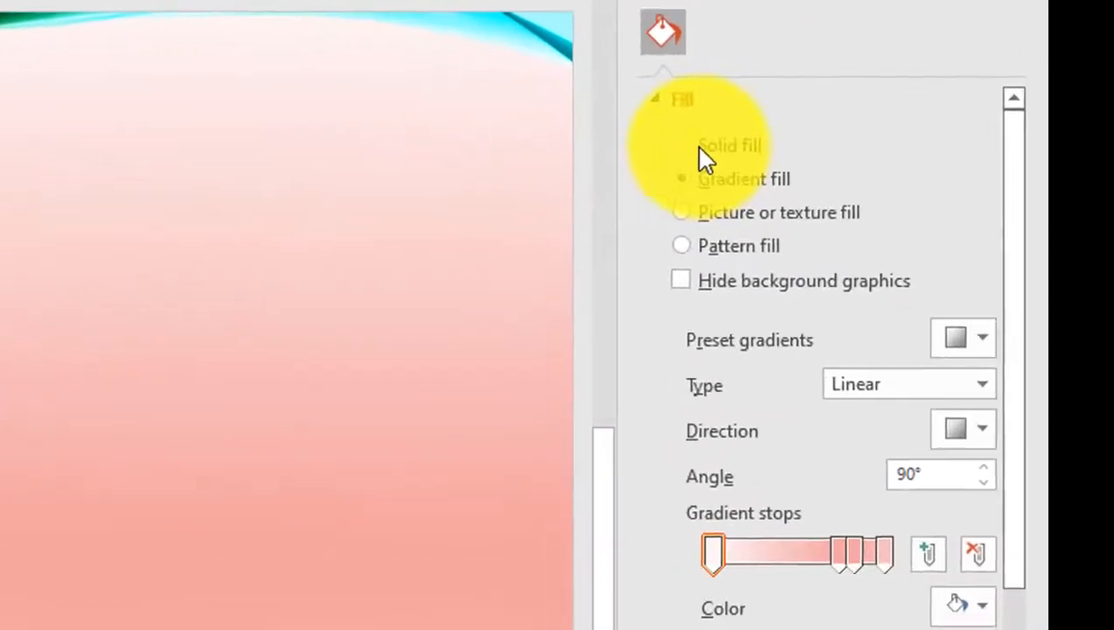
- Try solid and texture backgrounds on slide 3, then switch to a pattern fill and choose the horizontal brick pattern
{"action": "left_click", "coordinate": [903, 252]}
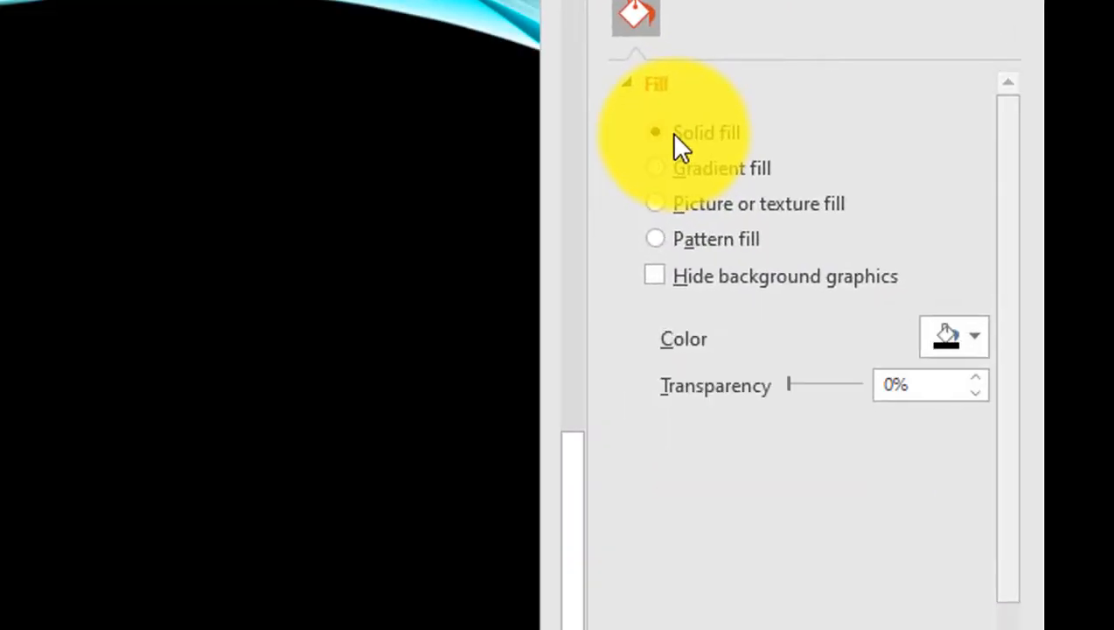
{"action": "left_click", "coordinate": [664, 214]}
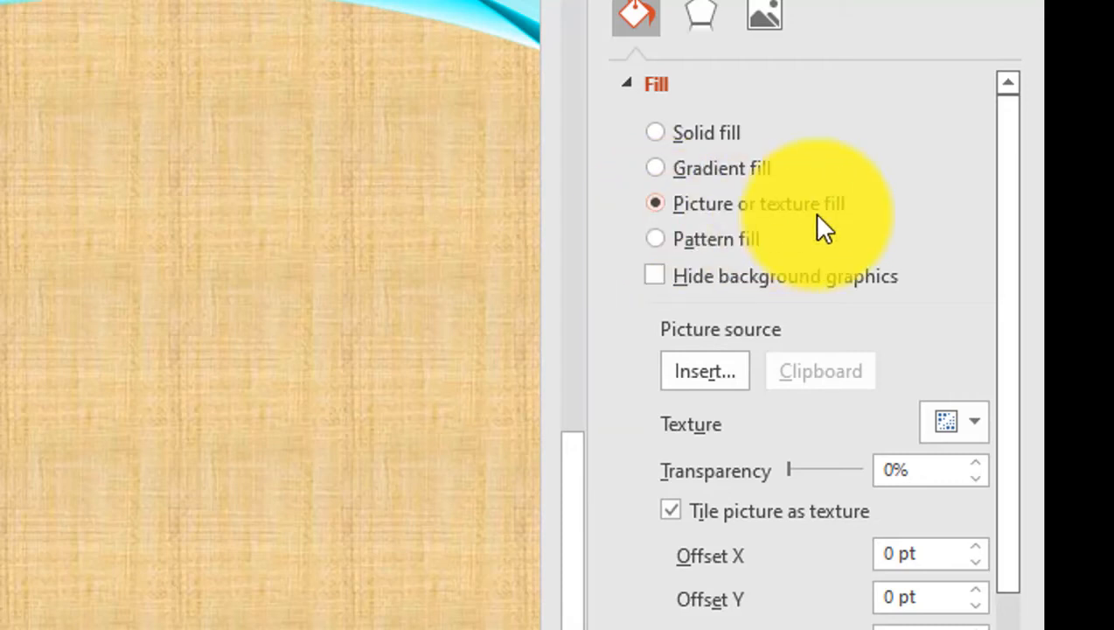
{"action": "left_click", "coordinate": [657, 243]}
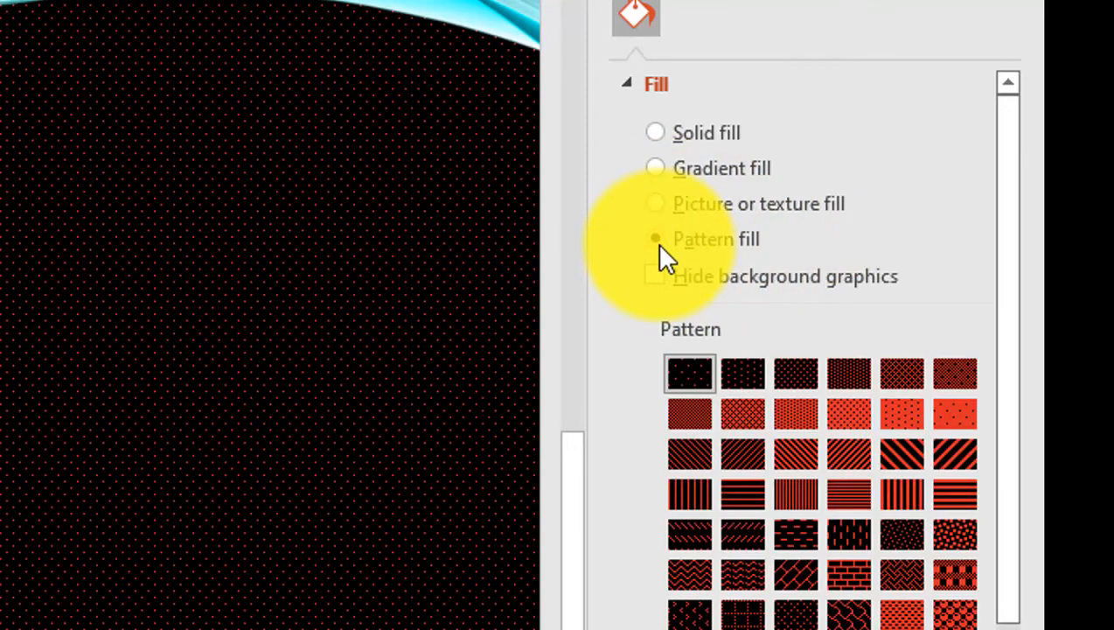
{"action": "left_click", "coordinate": [900, 411]}
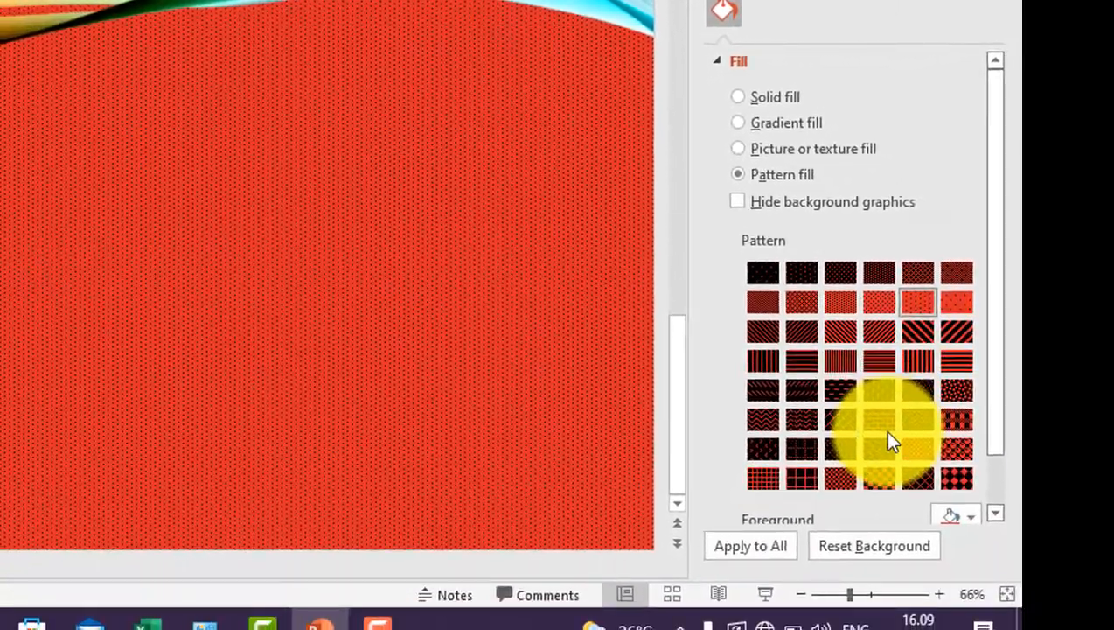
{"action": "left_click", "coordinate": [883, 428]}
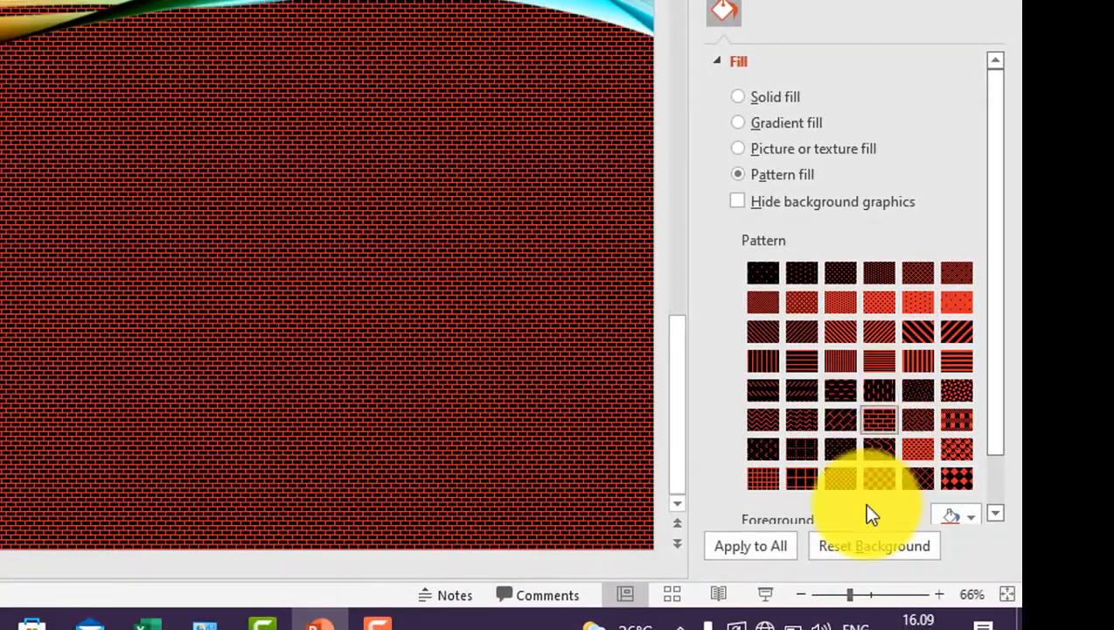
- Set the background pattern's foreground color to standard light blue and its background color to standard yellow
{"action": "scroll", "coordinate": [871, 514], "scroll_direction": "down", "scroll_amount": 1}
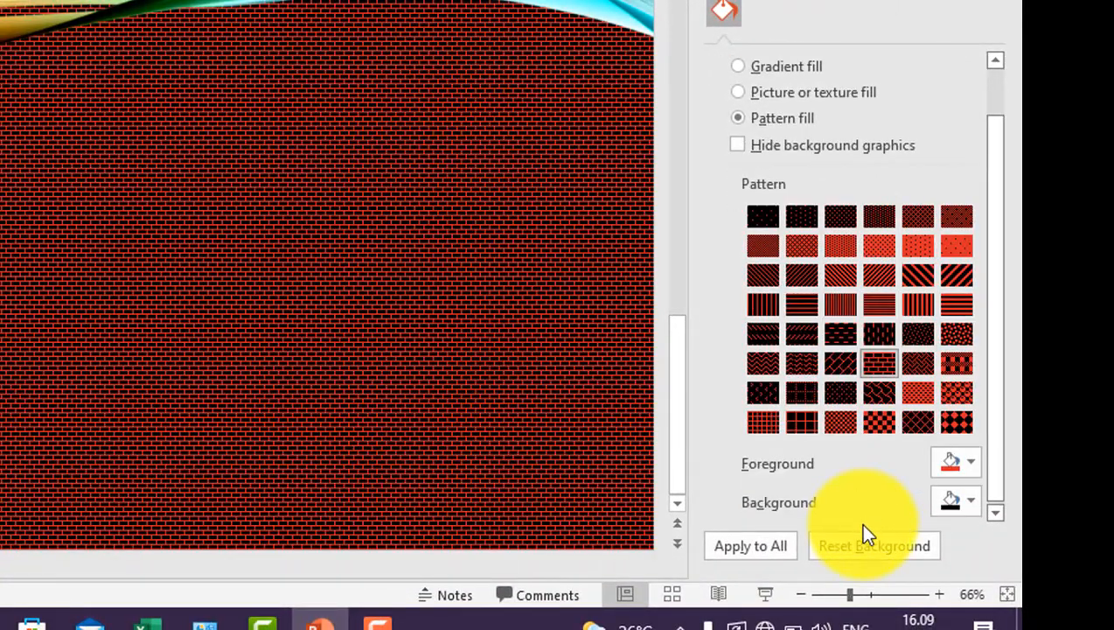
{"action": "left_click", "coordinate": [971, 465]}
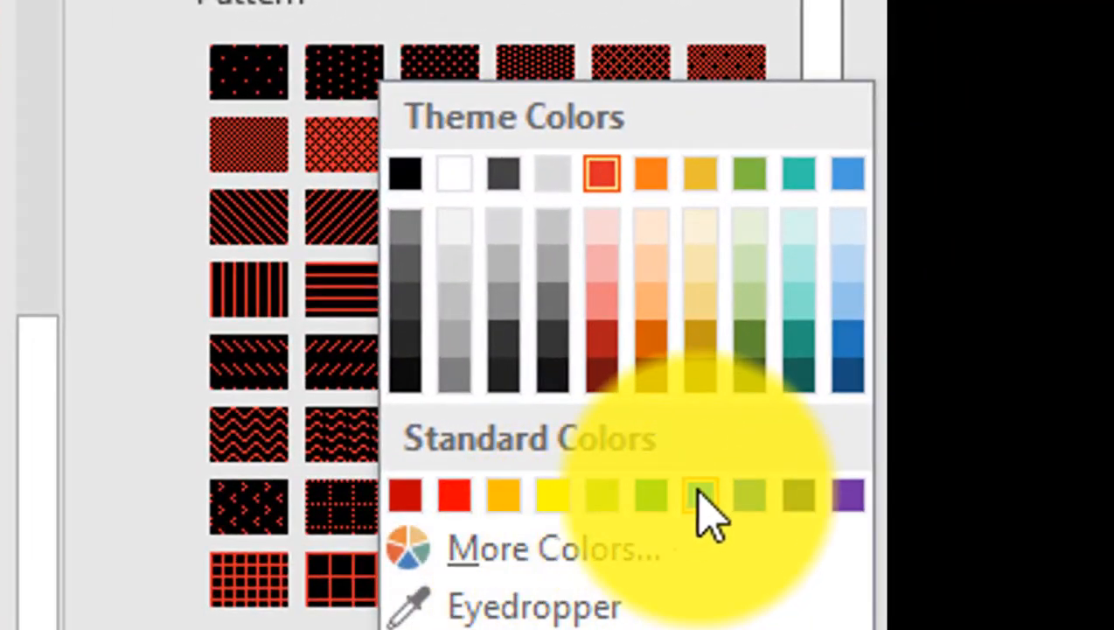
{"action": "left_click", "coordinate": [685, 499]}
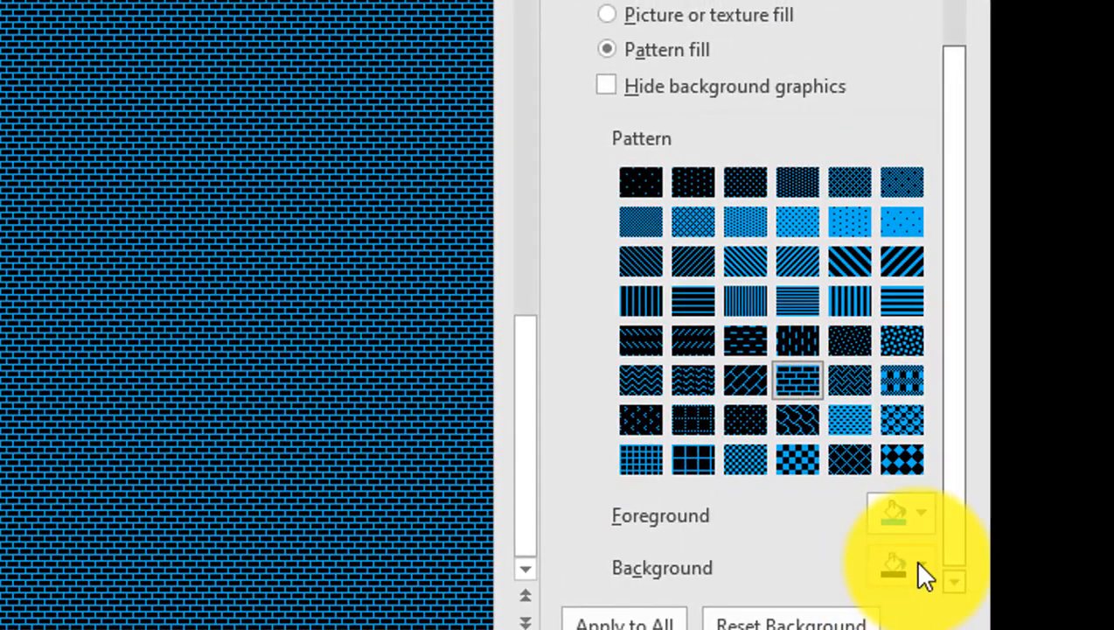
{"action": "left_click", "coordinate": [882, 619]}
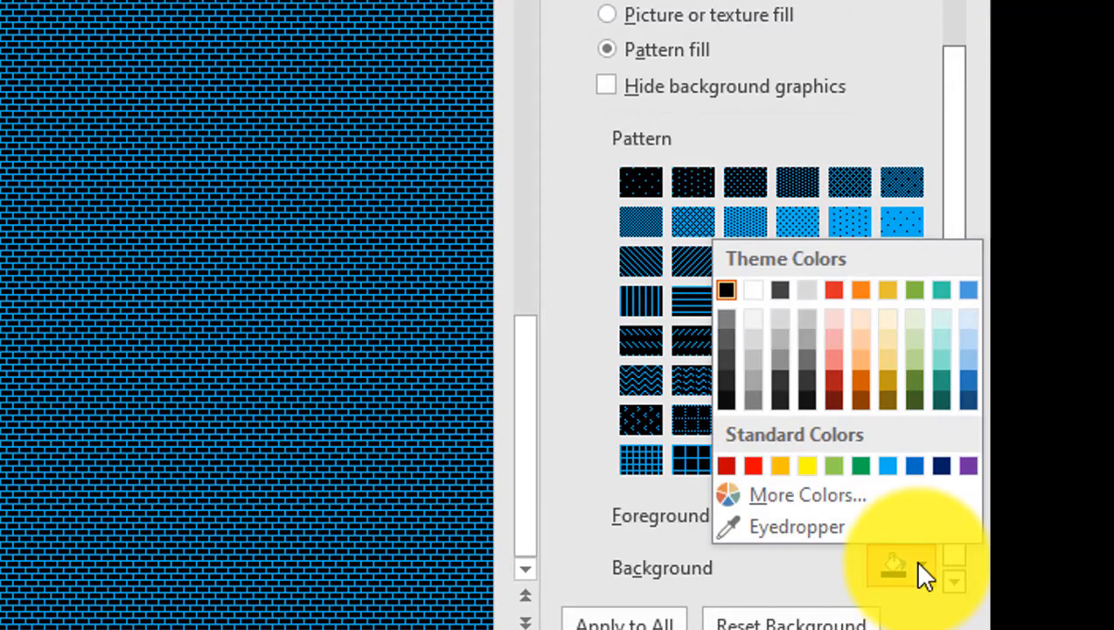
{"action": "left_click", "coordinate": [807, 465]}
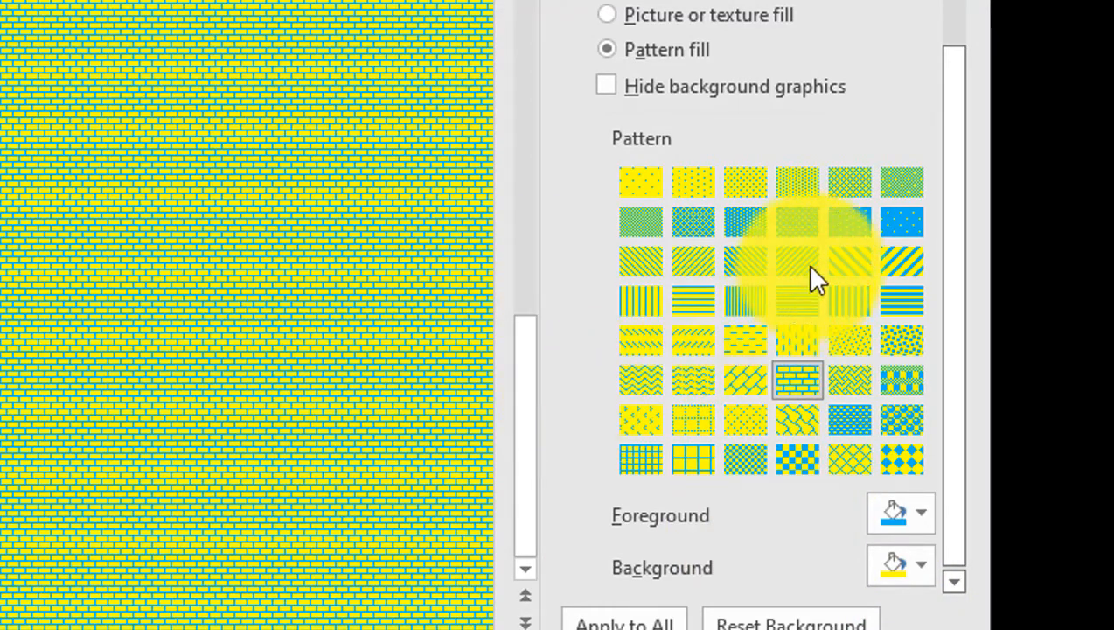
- Try several other patterns on slide 3's background and settle on the sparsest dotted pattern, the first one offered
{"action": "left_click", "coordinate": [843, 185]}
{"action": "left_click", "coordinate": [897, 187]}
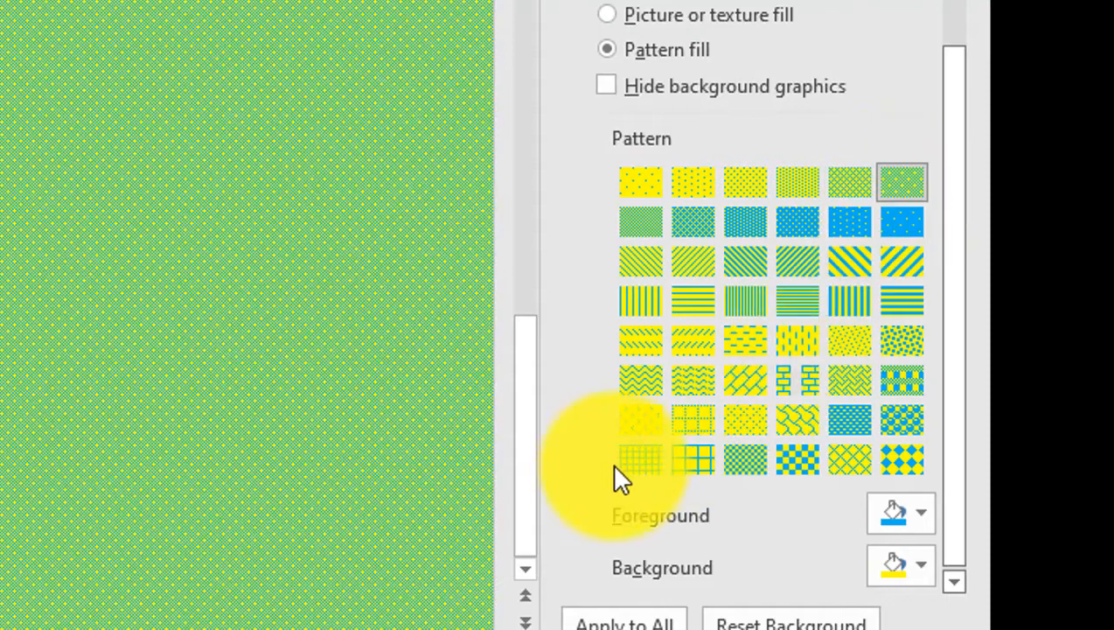
{"action": "left_click", "coordinate": [635, 466]}
{"action": "left_click", "coordinate": [649, 265]}
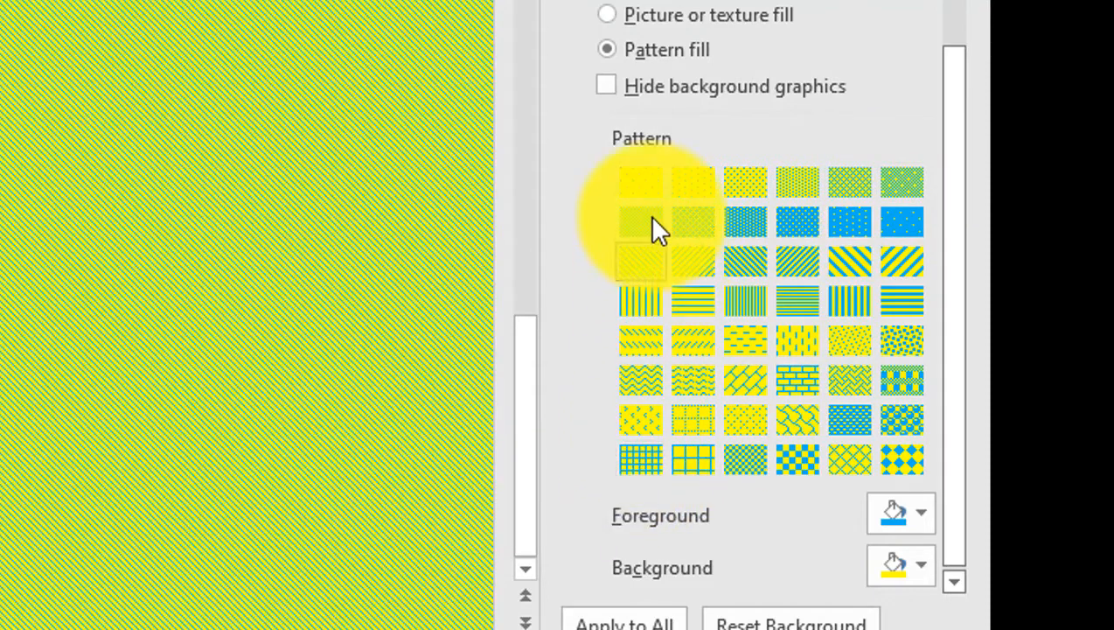
{"action": "left_click", "coordinate": [641, 181]}
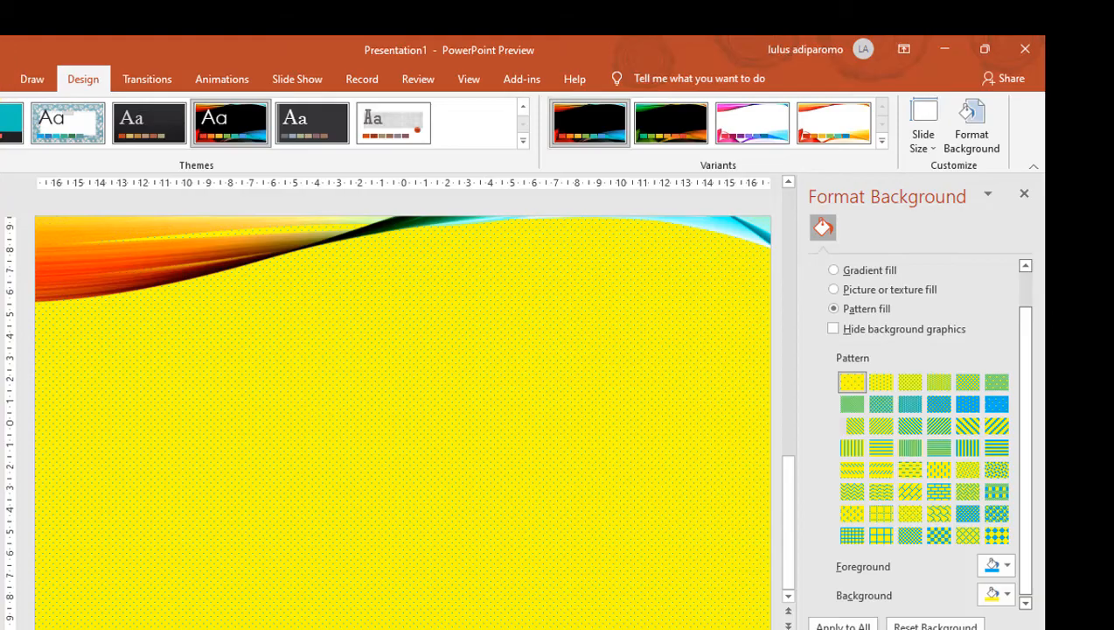
- Add a new slide with the Blank layout after slide 3
{"action": "left_click", "coordinate": [50, 164]}
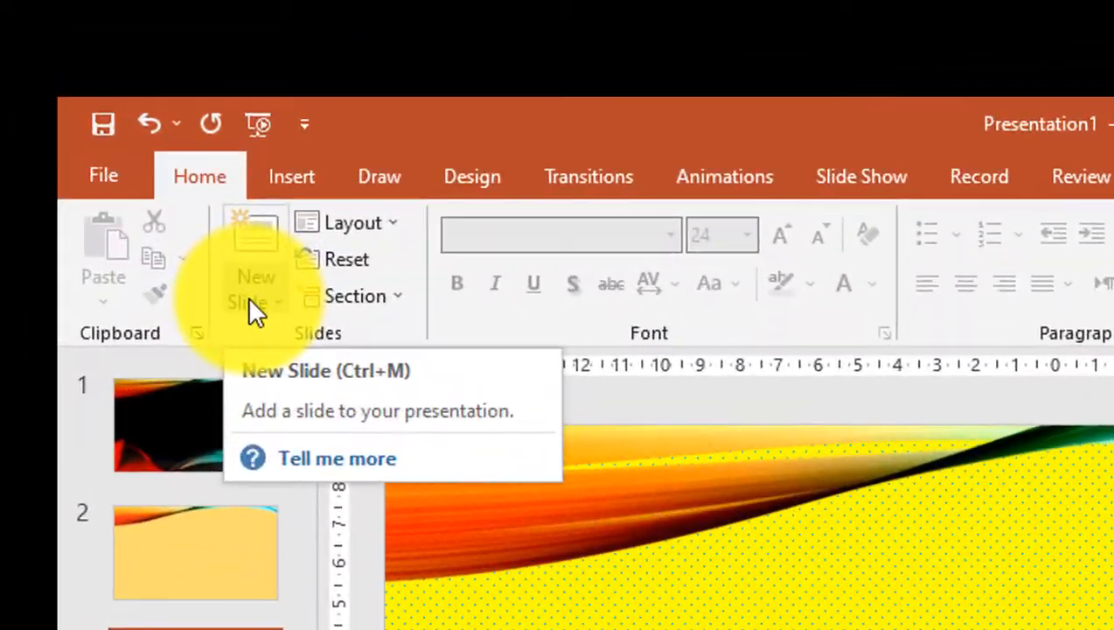
{"action": "left_click", "coordinate": [391, 224]}
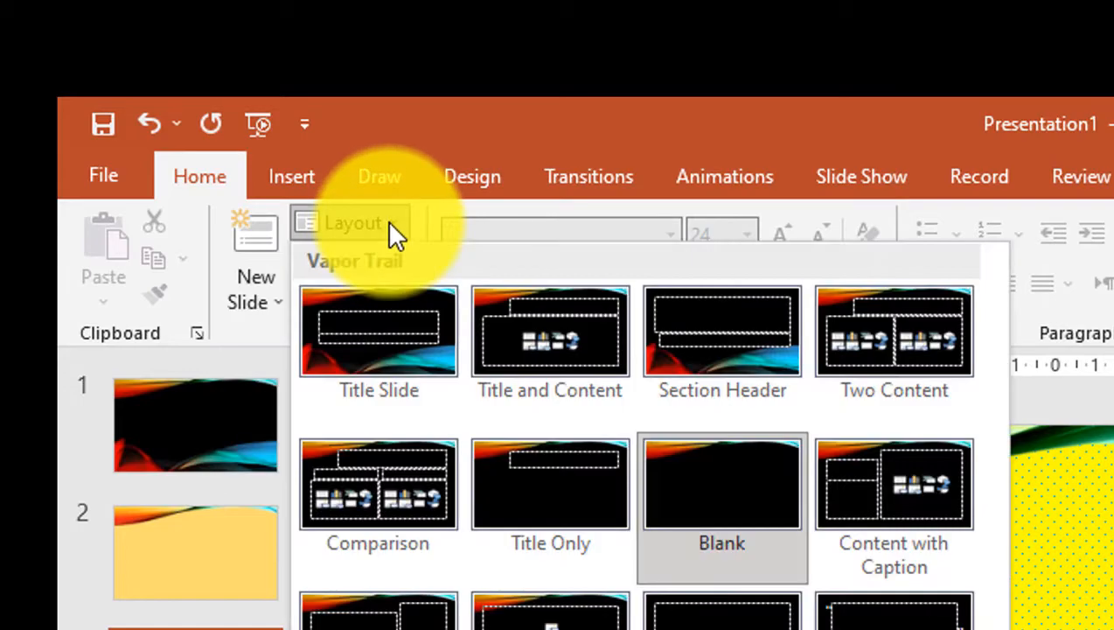
{"action": "left_click", "coordinate": [261, 298]}
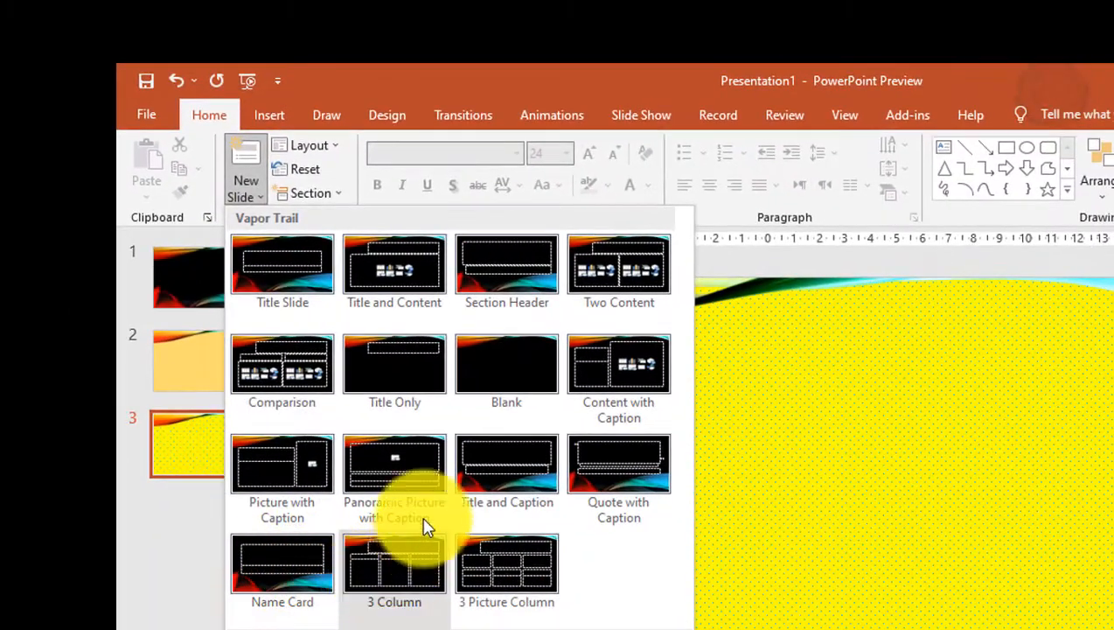
{"action": "left_click", "coordinate": [503, 391]}
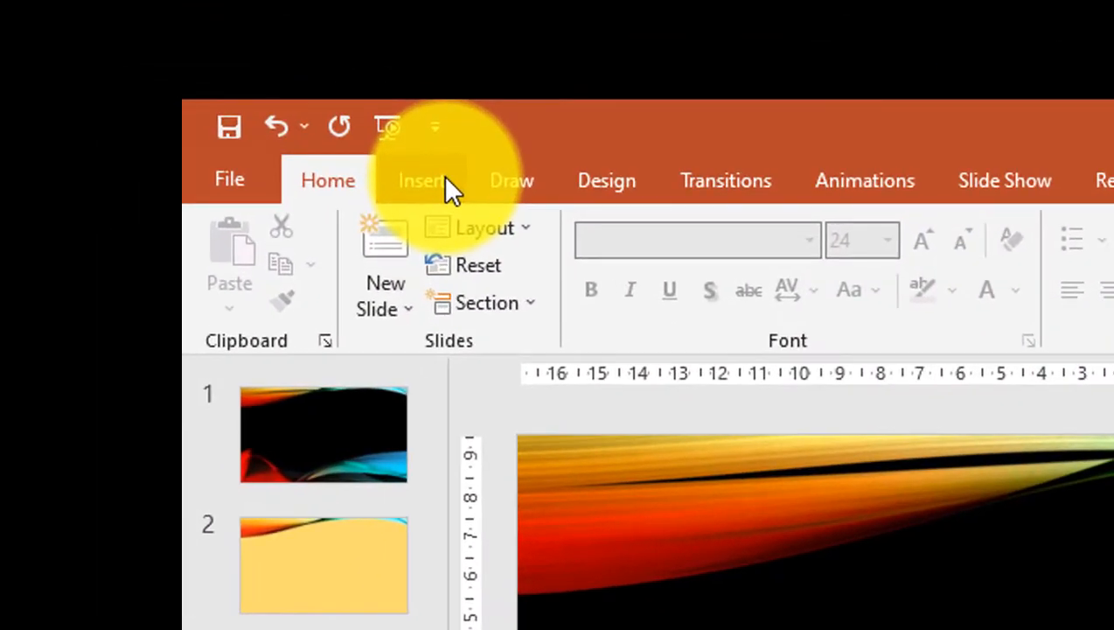
- Start inserting a picture from this device on the new blank slide
{"action": "left_click", "coordinate": [441, 183]}
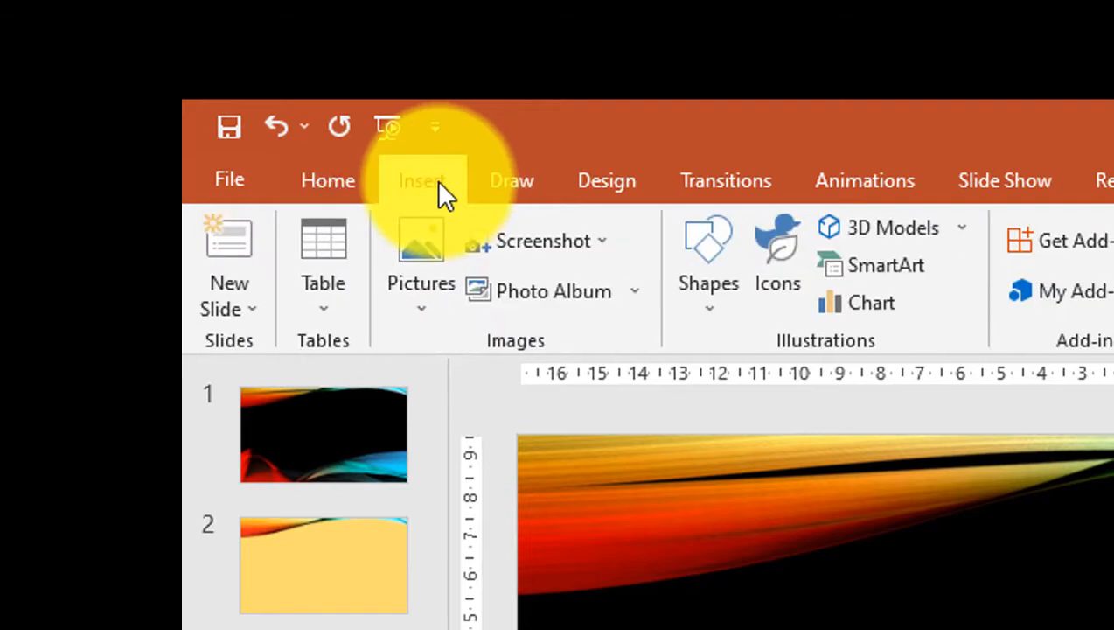
{"action": "left_click", "coordinate": [418, 315]}
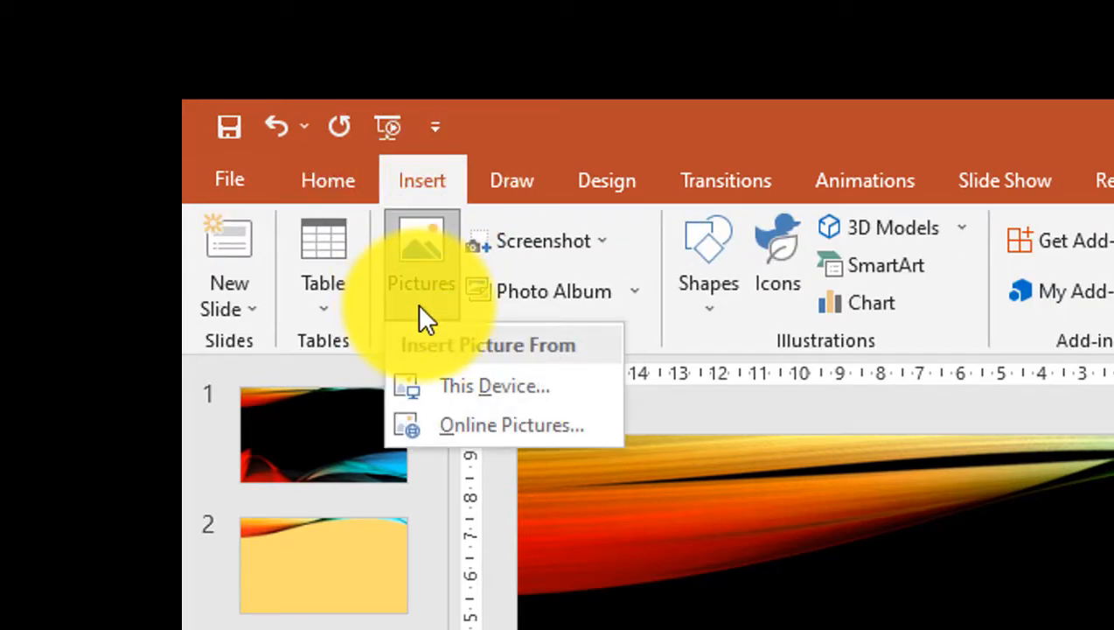
{"action": "left_click", "coordinate": [420, 306]}
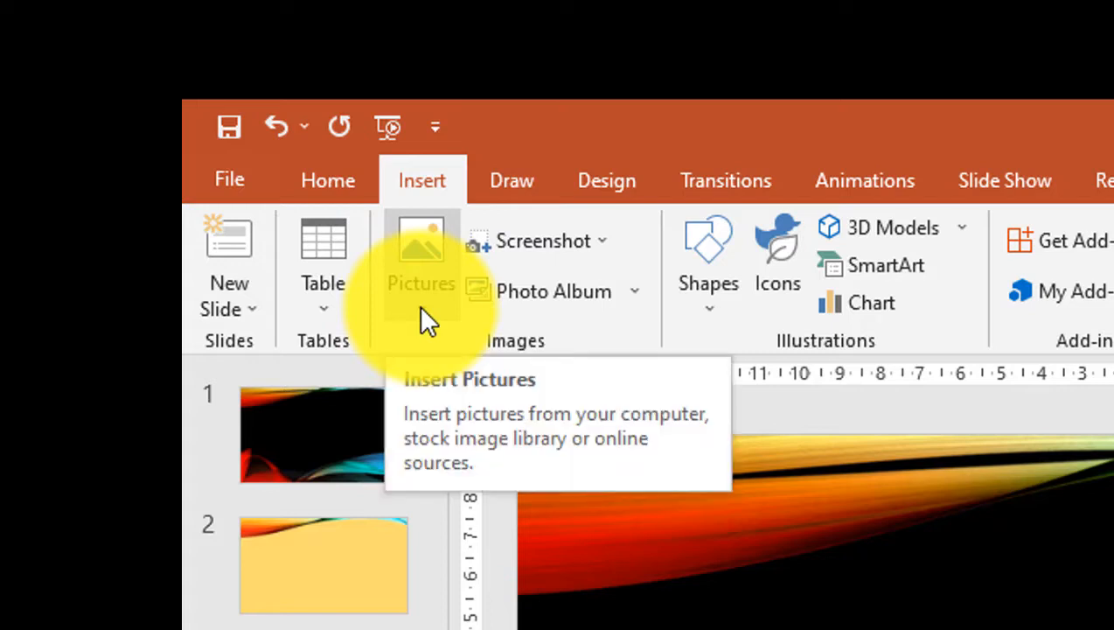
{"action": "left_click", "coordinate": [427, 309]}
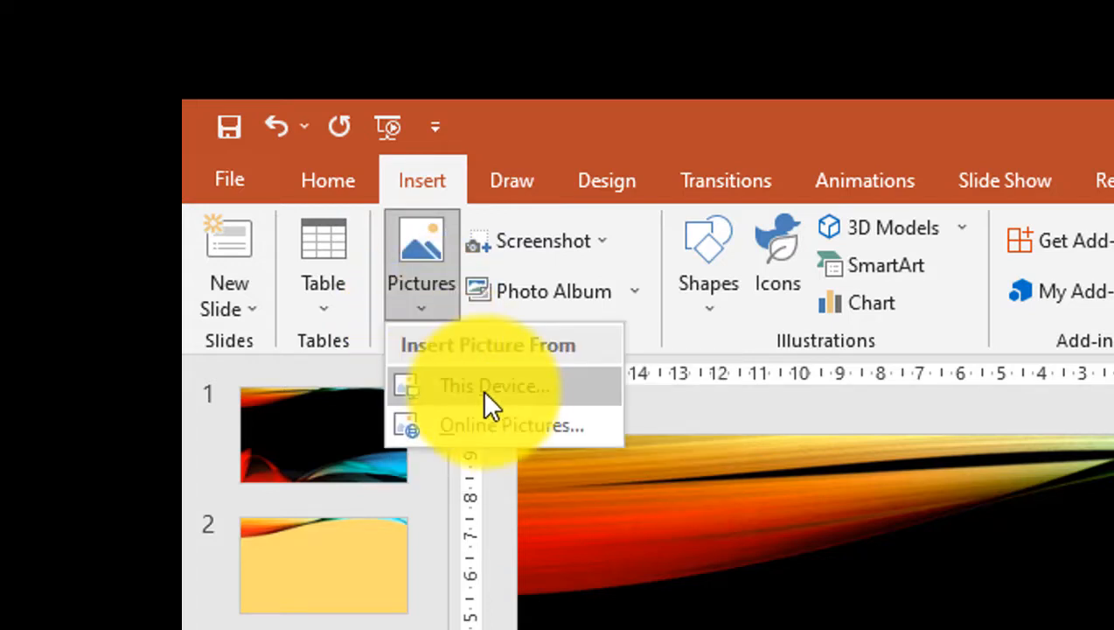
{"action": "left_click", "coordinate": [508, 389]}
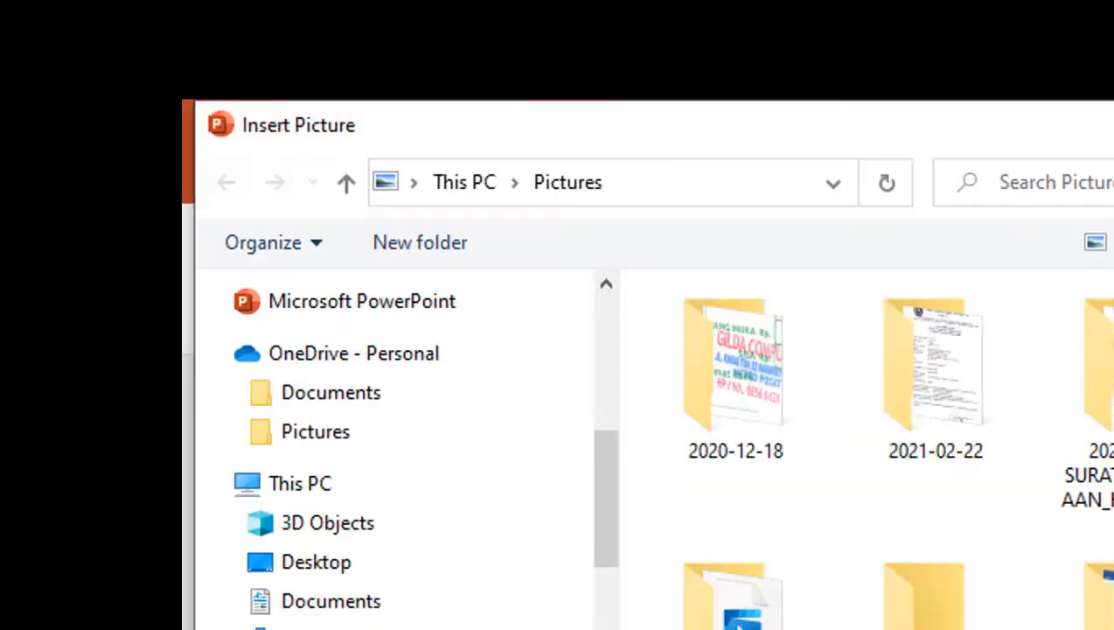
- Browse to the all > pribadi > tutorial > snap folder on New Volume (E:)
{"action": "scroll", "coordinate": [455, 595], "scroll_direction": "down", "scroll_amount": 5}
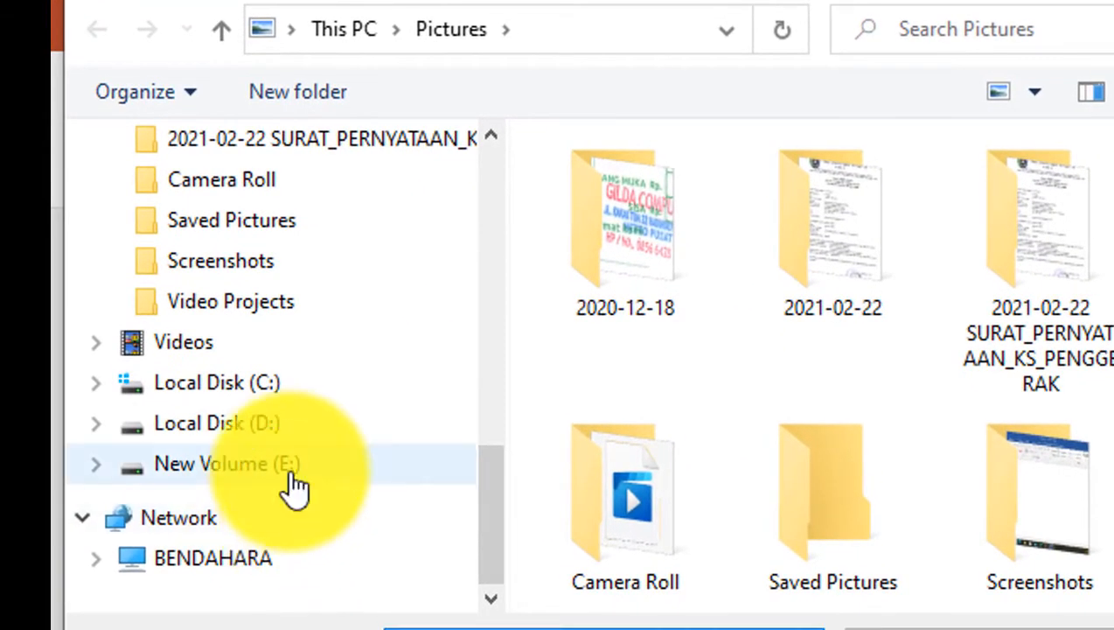
{"action": "left_click", "coordinate": [288, 477]}
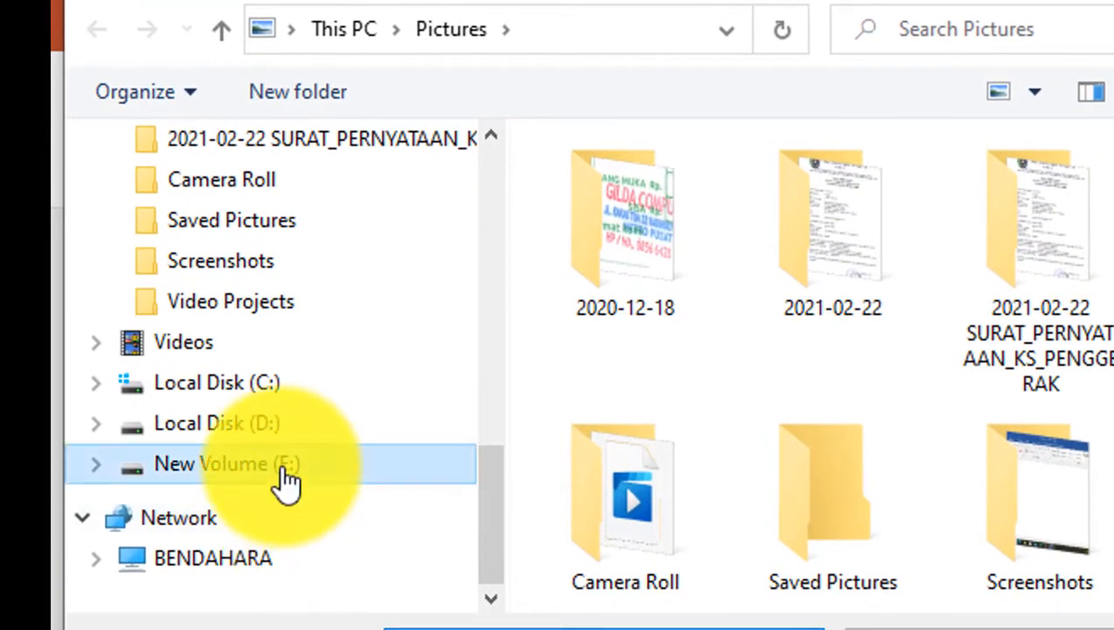
{"action": "double_click", "coordinate": [612, 194]}
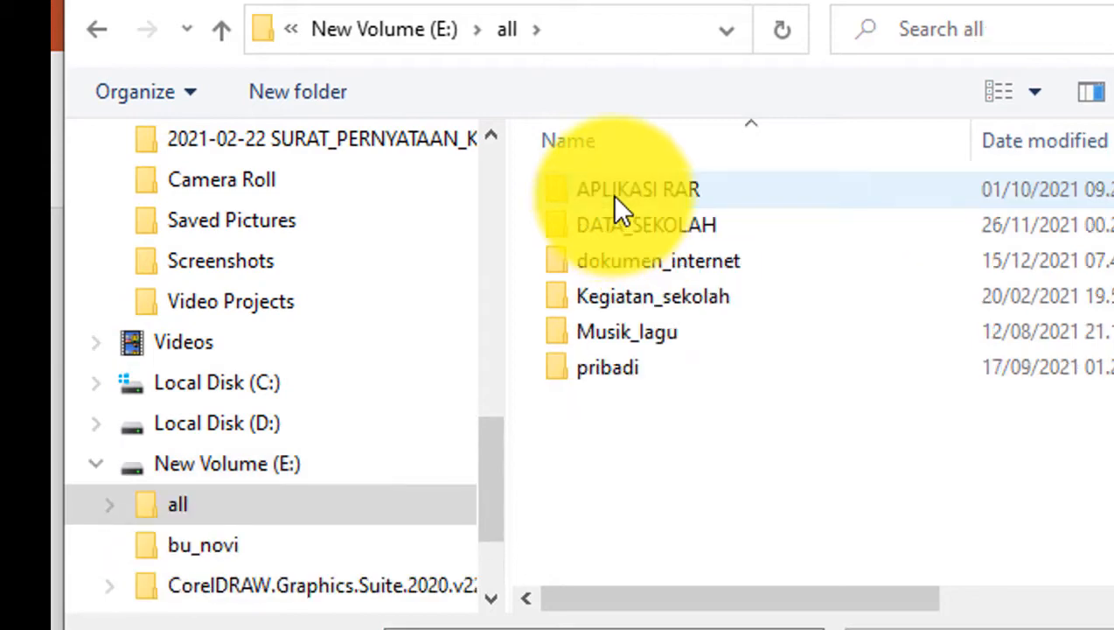
{"action": "double_click", "coordinate": [638, 372]}
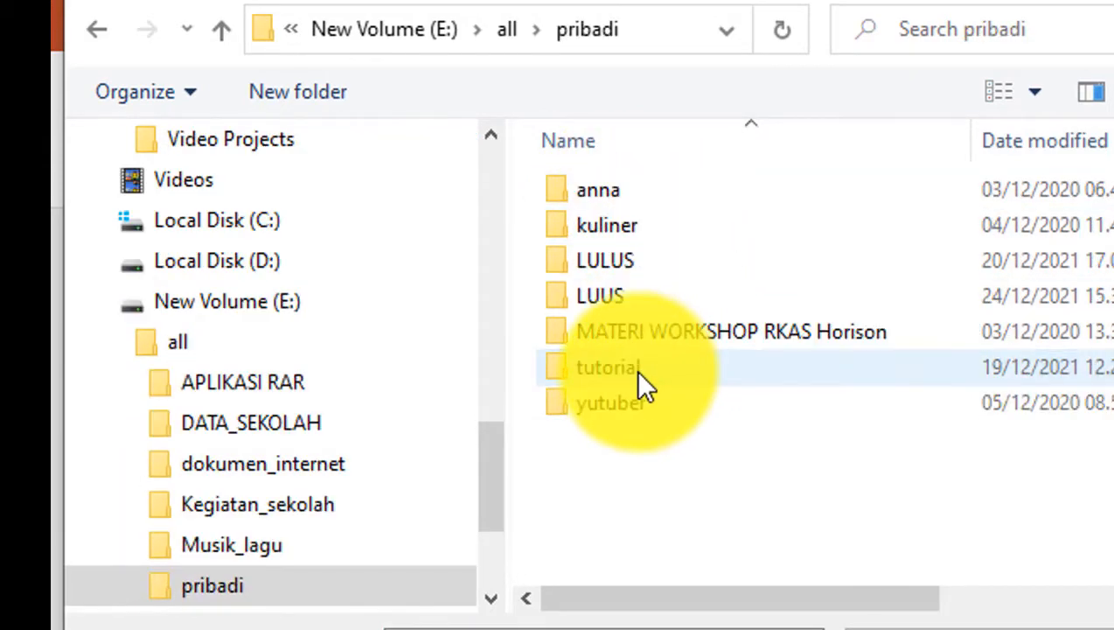
{"action": "double_click", "coordinate": [627, 376]}
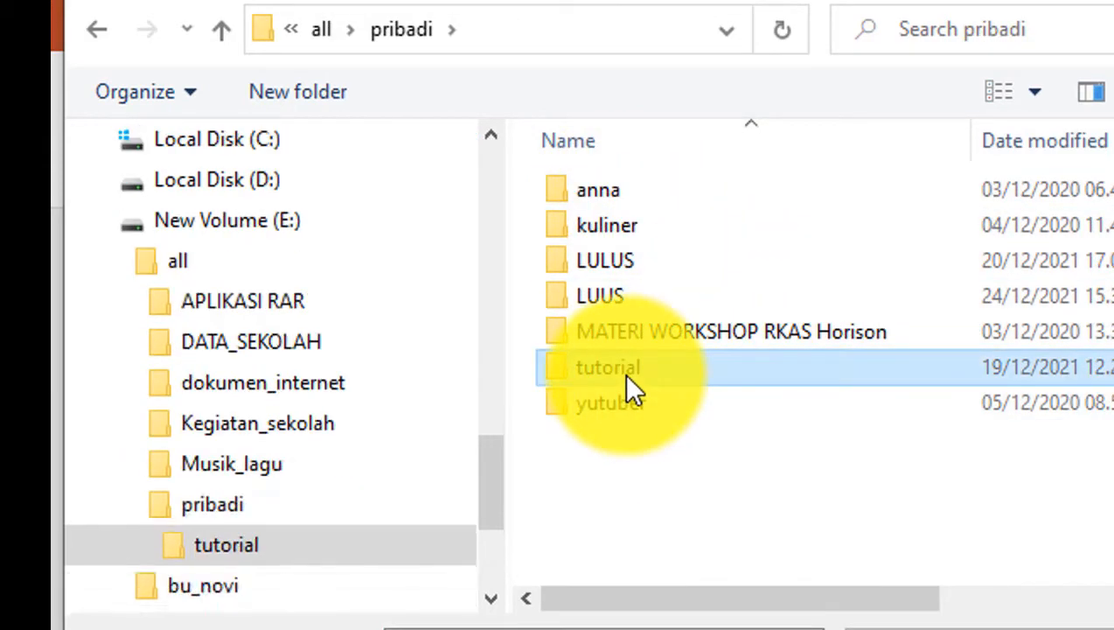
{"action": "scroll", "coordinate": [700, 394], "scroll_direction": "down", "scroll_amount": 3}
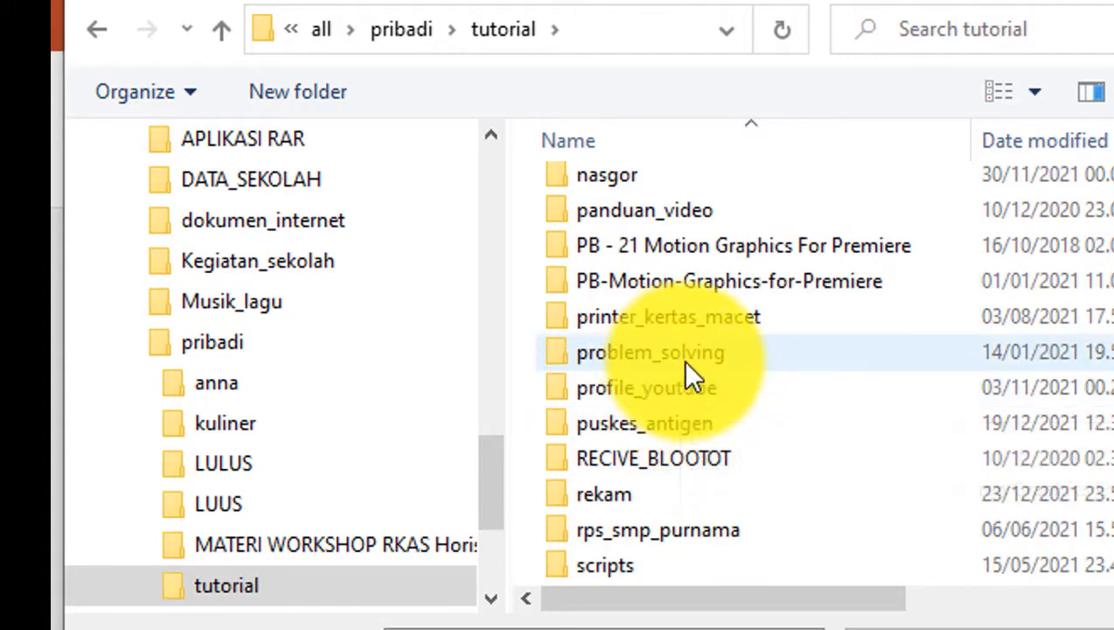
{"action": "scroll", "coordinate": [682, 367], "scroll_direction": "up", "scroll_amount": 3}
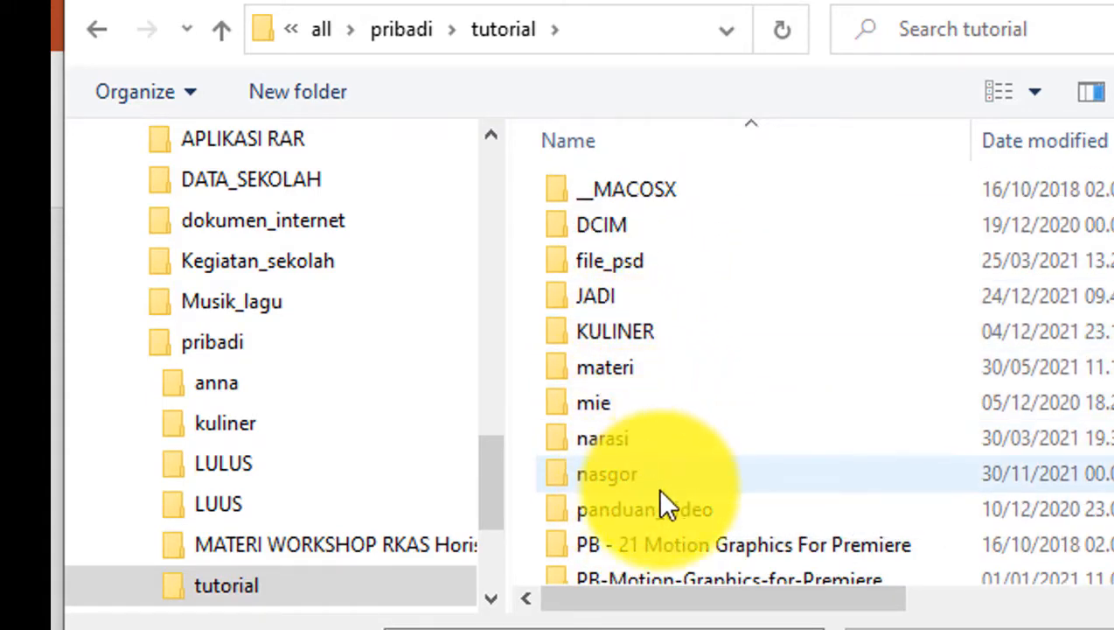
{"action": "scroll", "coordinate": [655, 489], "scroll_direction": "down", "scroll_amount": 4}
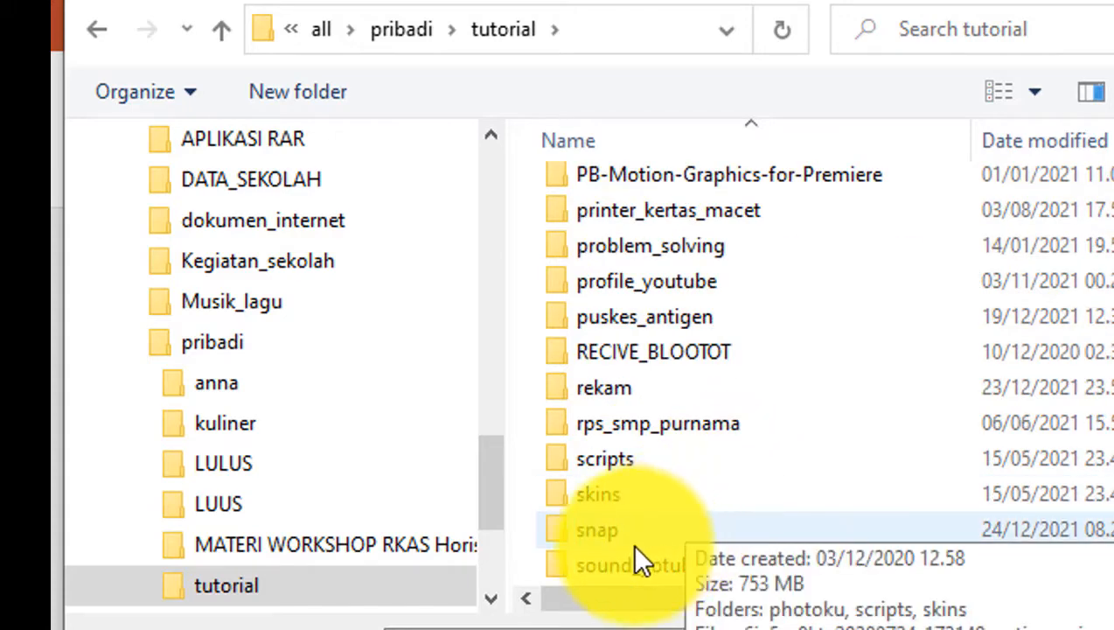
{"action": "double_click", "coordinate": [616, 532]}
- Find the picture BACKGROUND_KATOLIK in the snap folder and insert it on slide 4
{"action": "scroll", "coordinate": [647, 524], "scroll_direction": "down", "scroll_amount": 8}
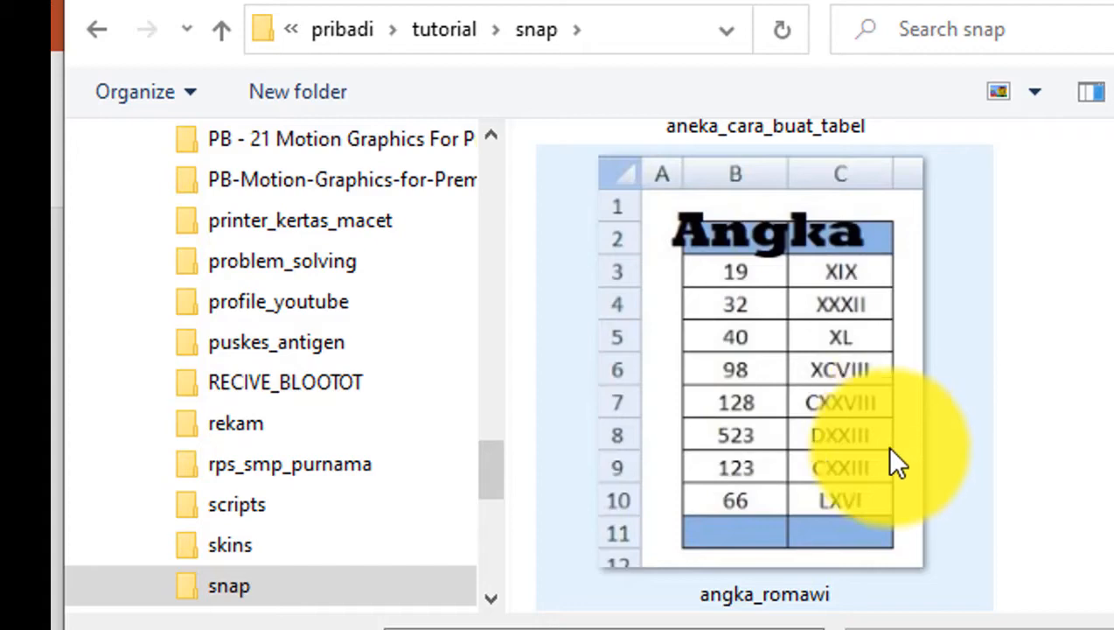
{"action": "scroll", "coordinate": [892, 437], "scroll_direction": "down", "scroll_amount": 6}
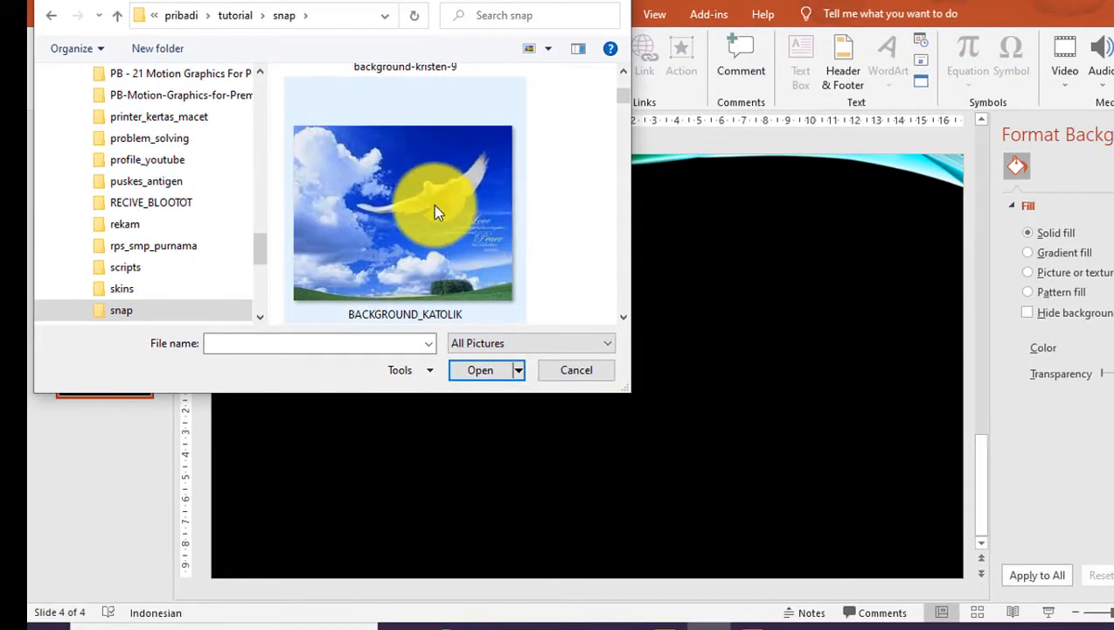
{"action": "left_click", "coordinate": [770, 371]}
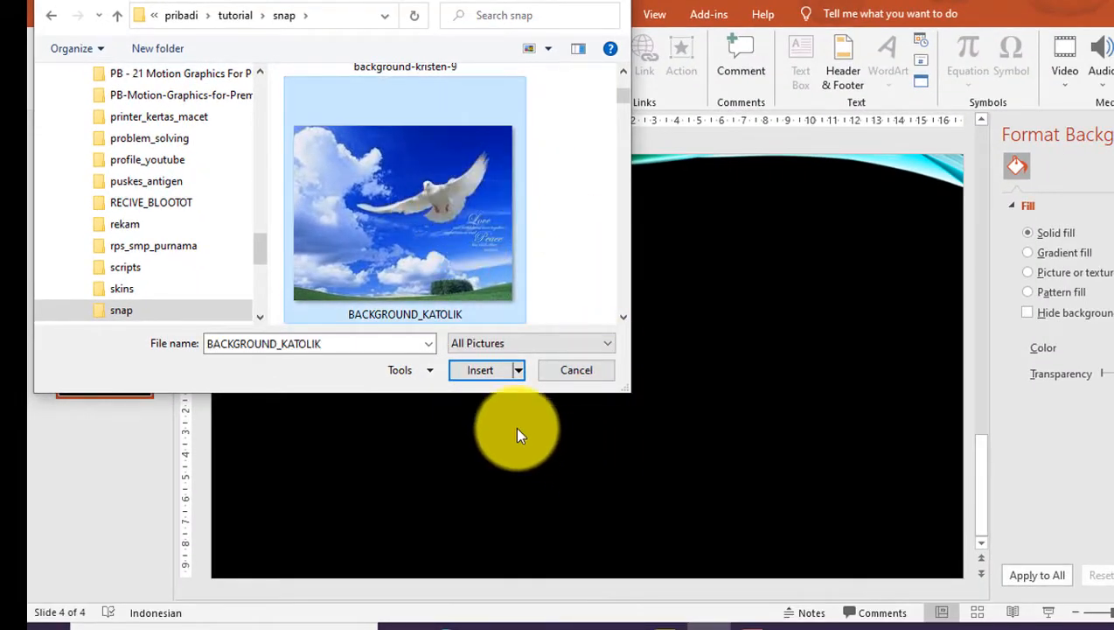
{"action": "left_click", "coordinate": [480, 371]}
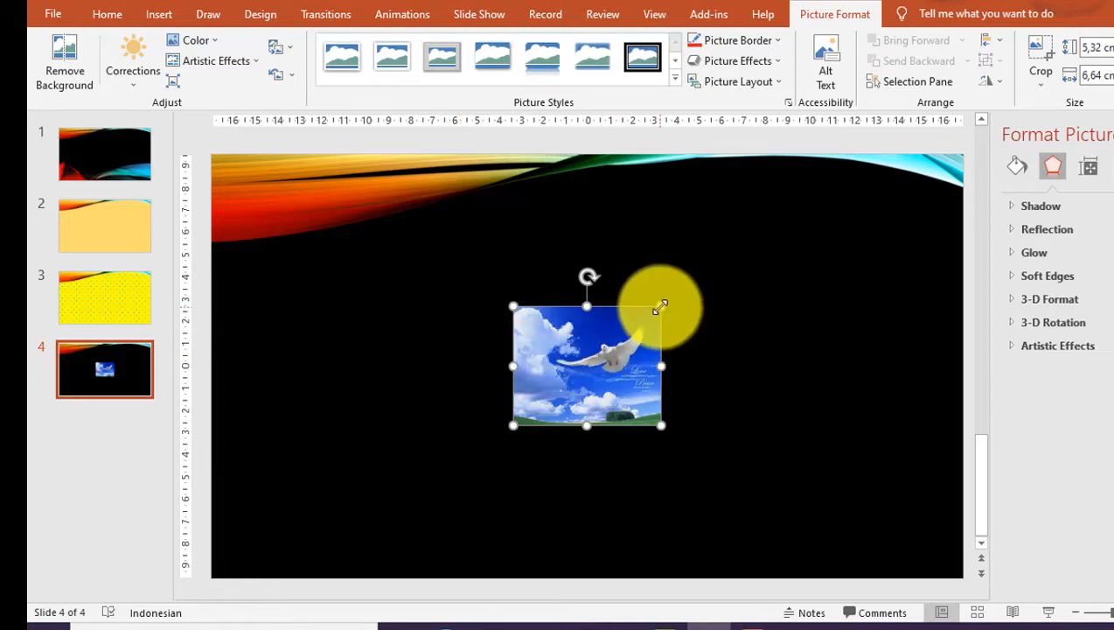
- Enlarge the dove picture to about 29.22 cm high and 36.49 cm wide so it covers slide 4
{"action": "left_click_drag", "start_coordinate": [664, 302], "coordinate": [881, 144]}
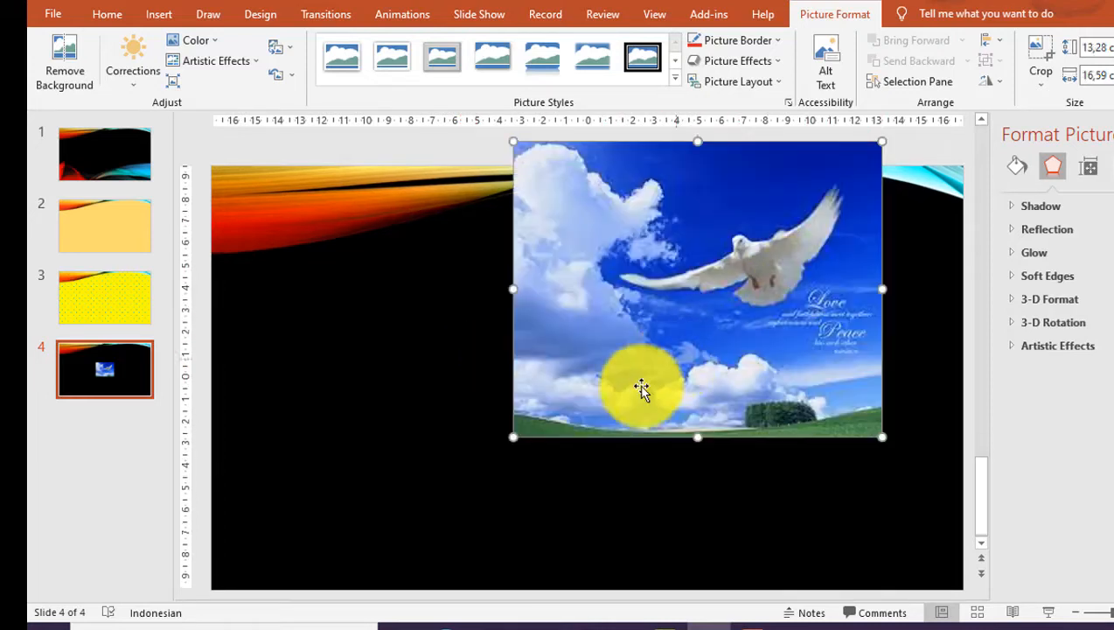
{"action": "left_click_drag", "start_coordinate": [514, 436], "coordinate": [196, 623]}
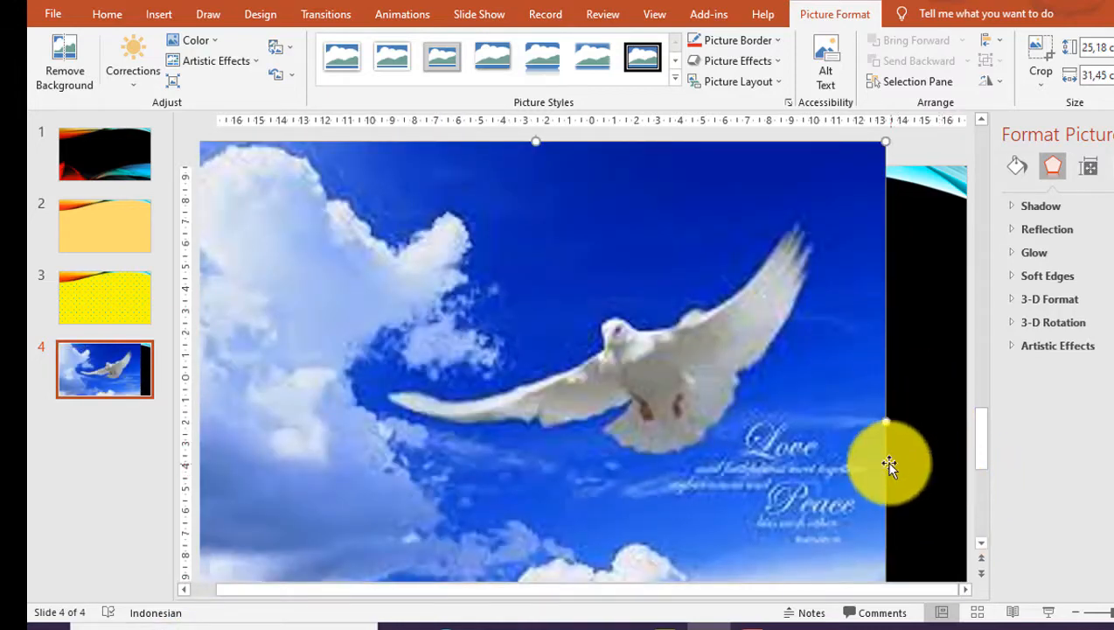
{"action": "left_click_drag", "start_coordinate": [884, 145], "coordinate": [985, 135]}
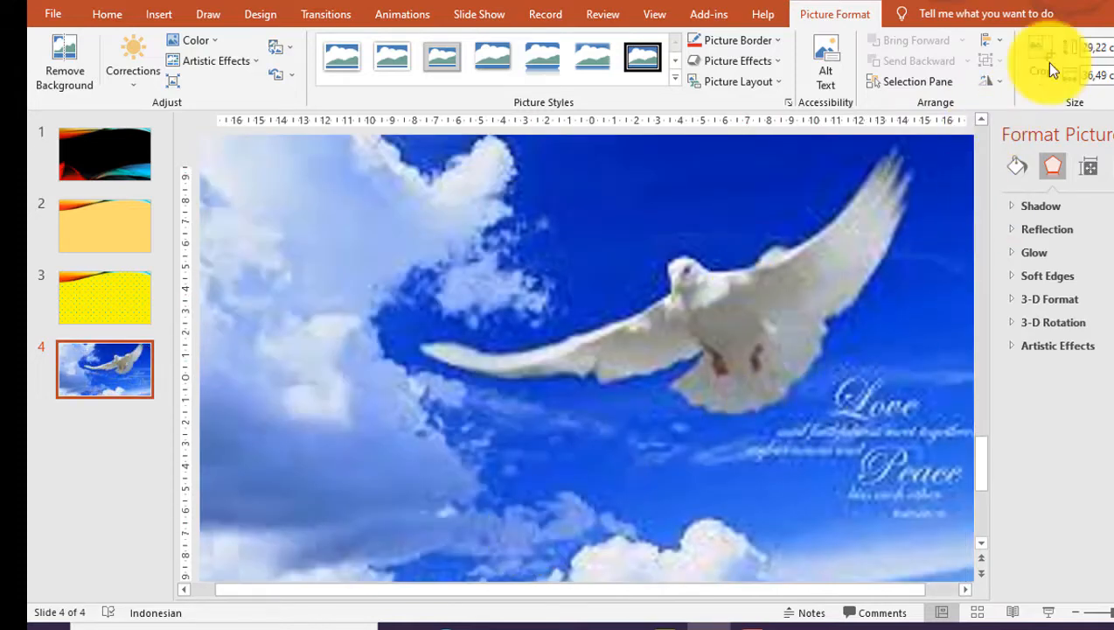
- Give the picture a top bevel in its 3-D format, using the first preset of the Bevel group
{"action": "left_click", "coordinate": [1024, 171]}
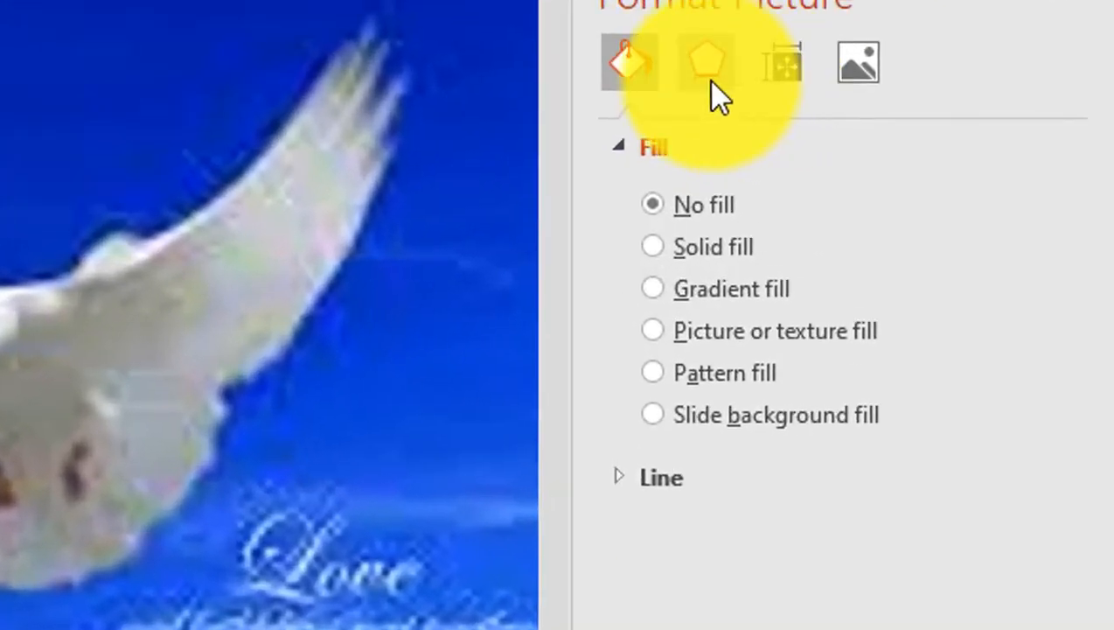
{"action": "left_click", "coordinate": [1054, 176]}
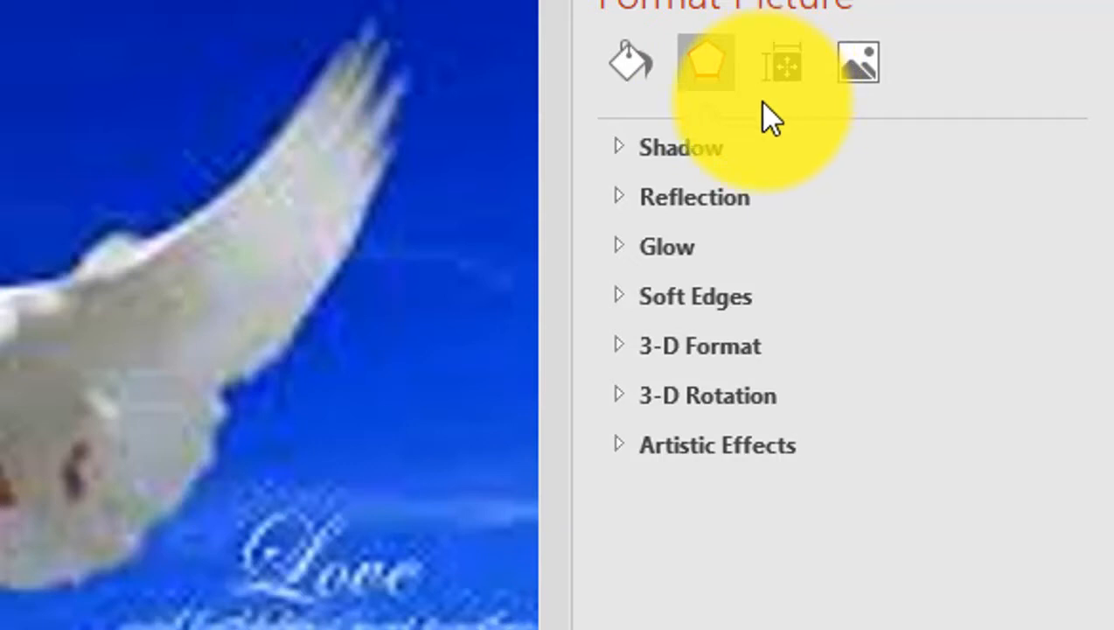
{"action": "left_click", "coordinate": [726, 348]}
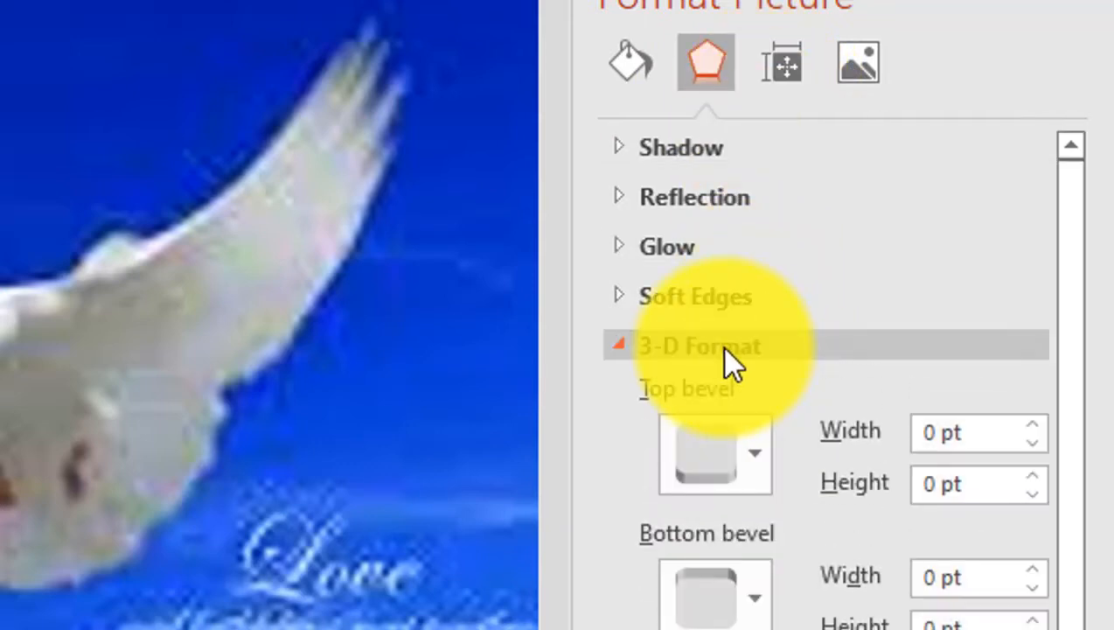
{"action": "left_click", "coordinate": [760, 466]}
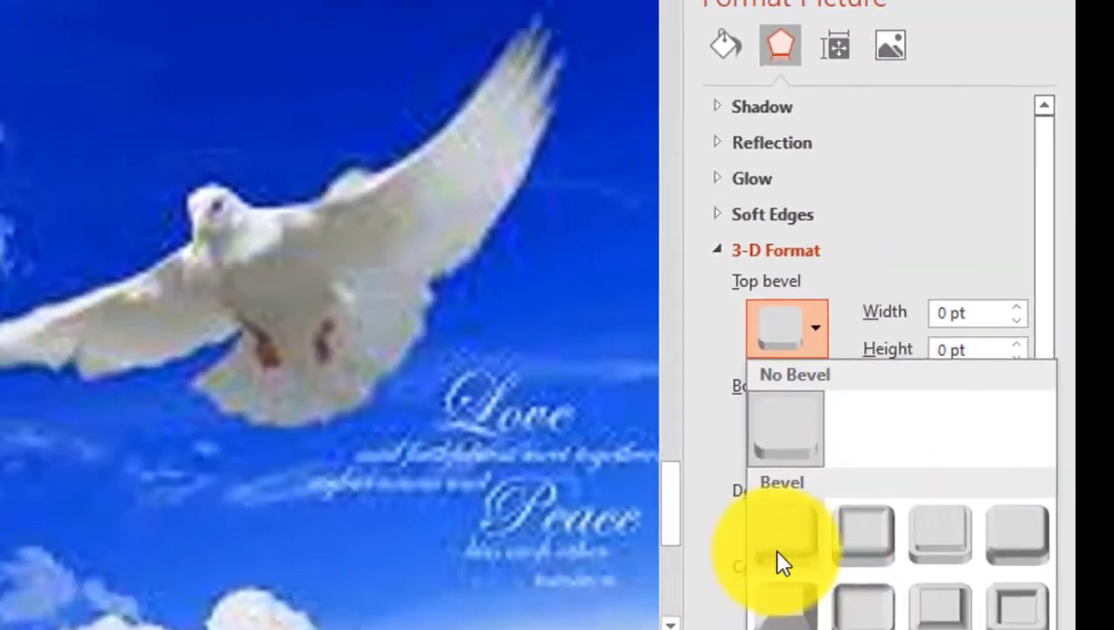
{"action": "left_click", "coordinate": [776, 549]}
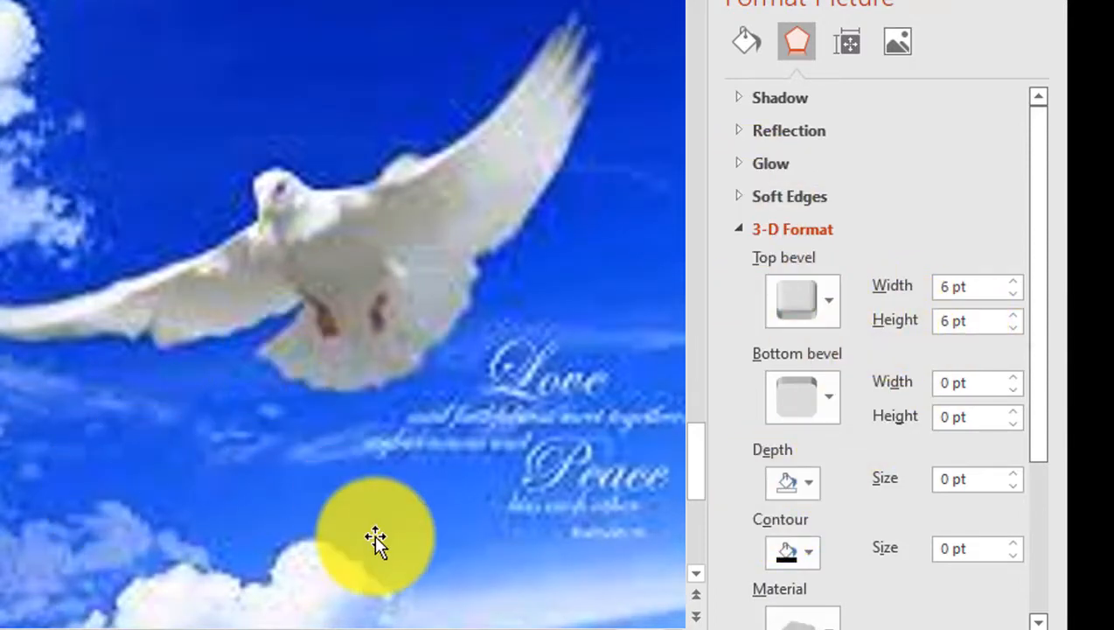
- Review the picture's size and position, fill and 3-D format options
{"action": "left_click", "coordinate": [908, 51]}
{"action": "left_click", "coordinate": [850, 51]}
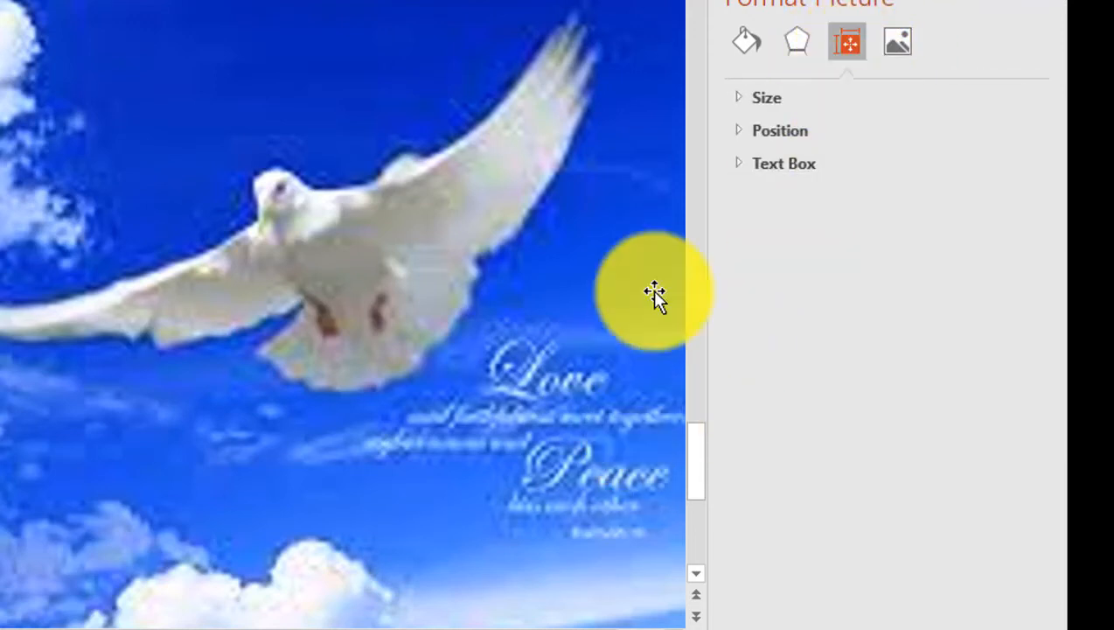
{"action": "left_click", "coordinate": [750, 53]}
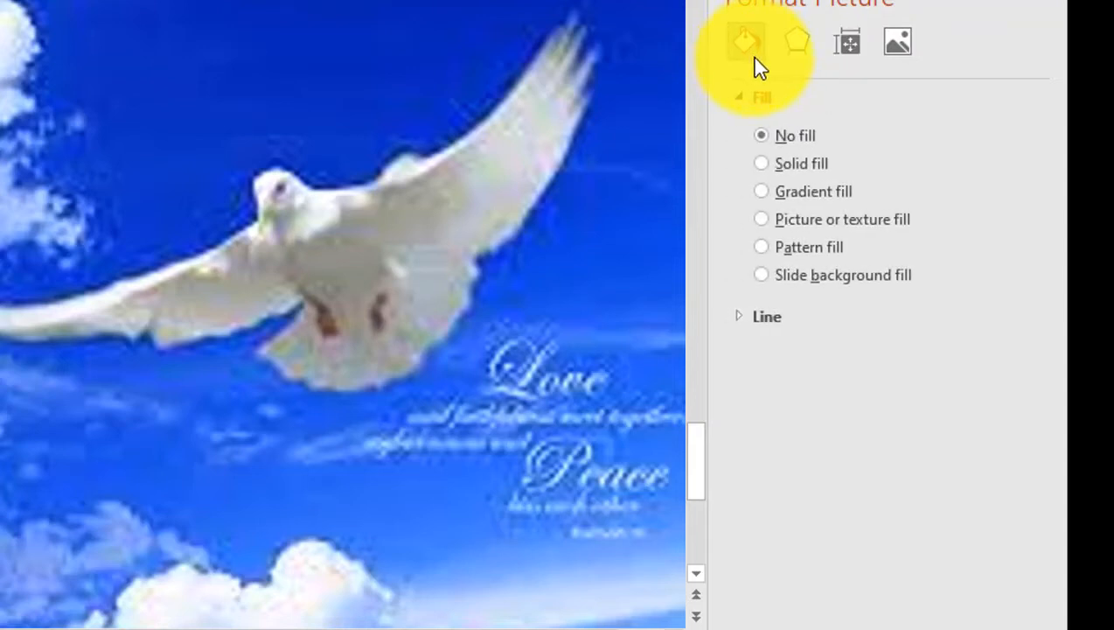
{"action": "right_click", "coordinate": [360, 299]}
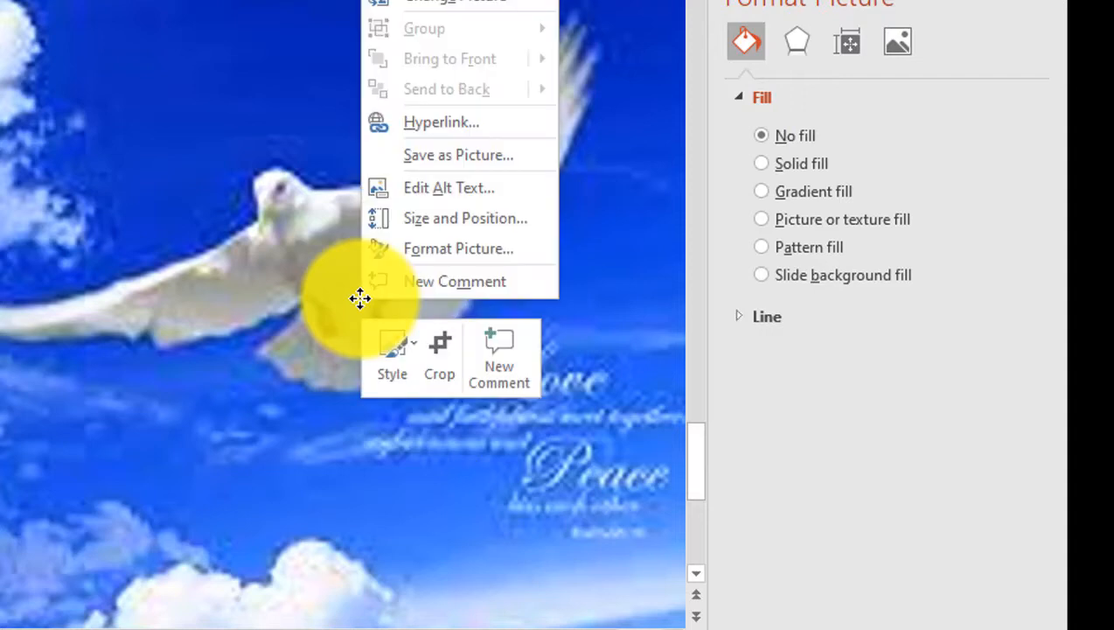
{"action": "left_click", "coordinate": [516, 251]}
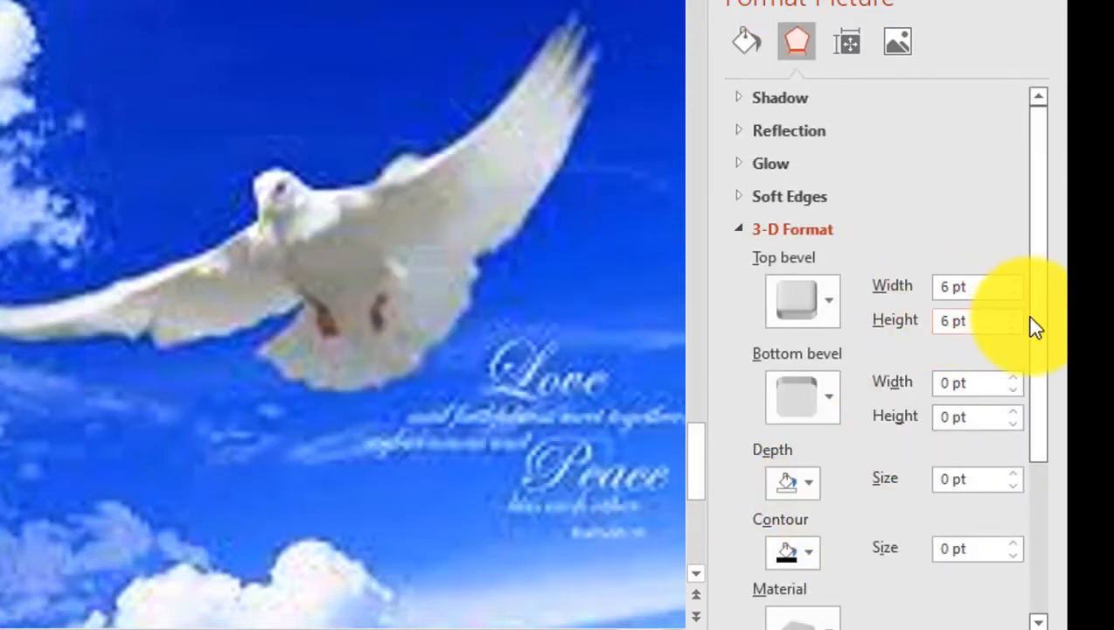
{"action": "scroll", "coordinate": [909, 245], "scroll_direction": "down", "scroll_amount": 6}
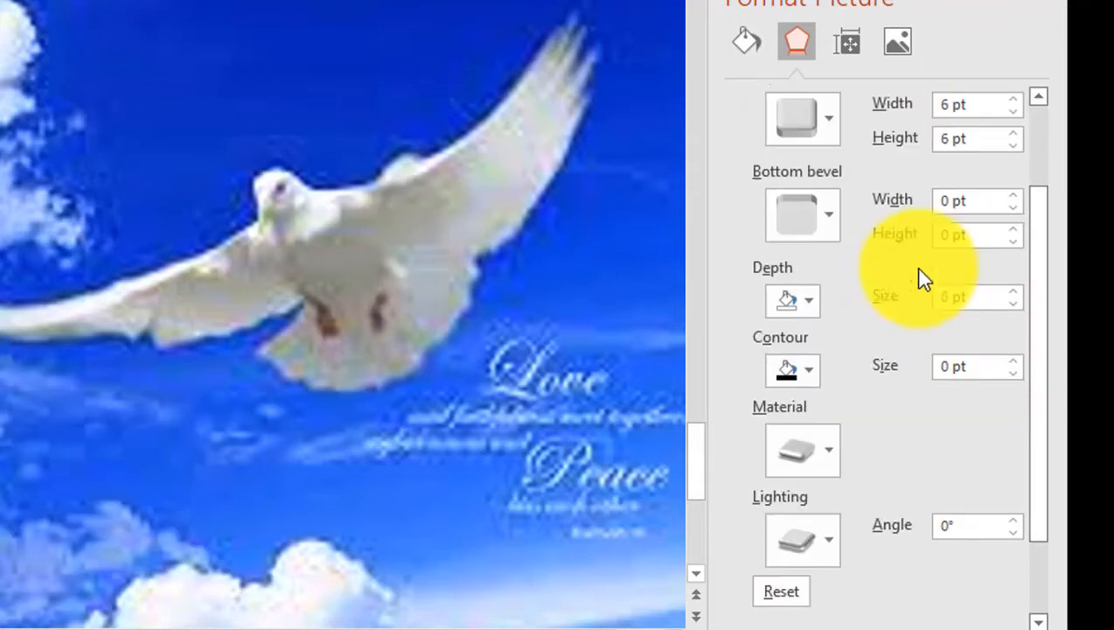
{"action": "scroll", "coordinate": [942, 466], "scroll_direction": "up", "scroll_amount": 5}
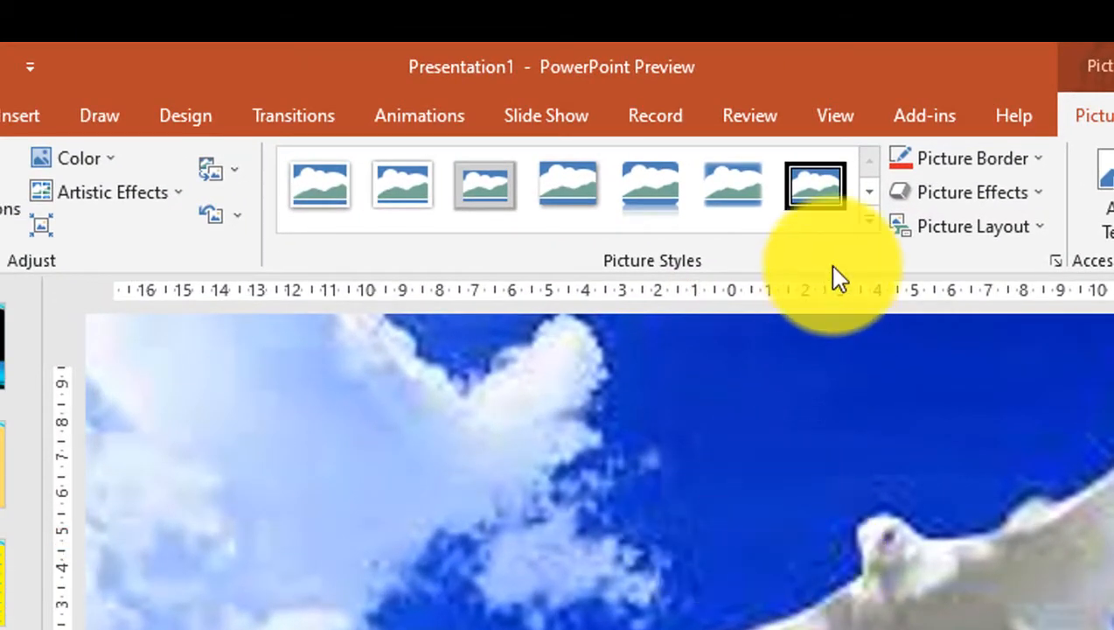
- Try a metal-framed rounded style and a soft-edged oval on the picture, then settle on the upright white-framed style with a slanted shadow
{"action": "left_click", "coordinate": [868, 221]}
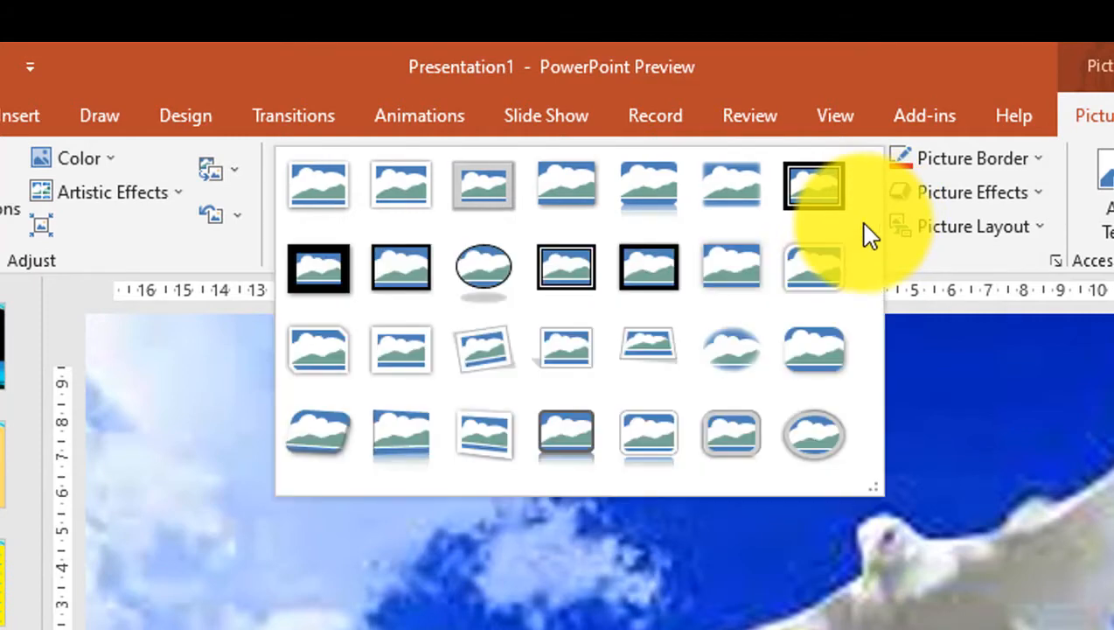
{"action": "left_click", "coordinate": [733, 453]}
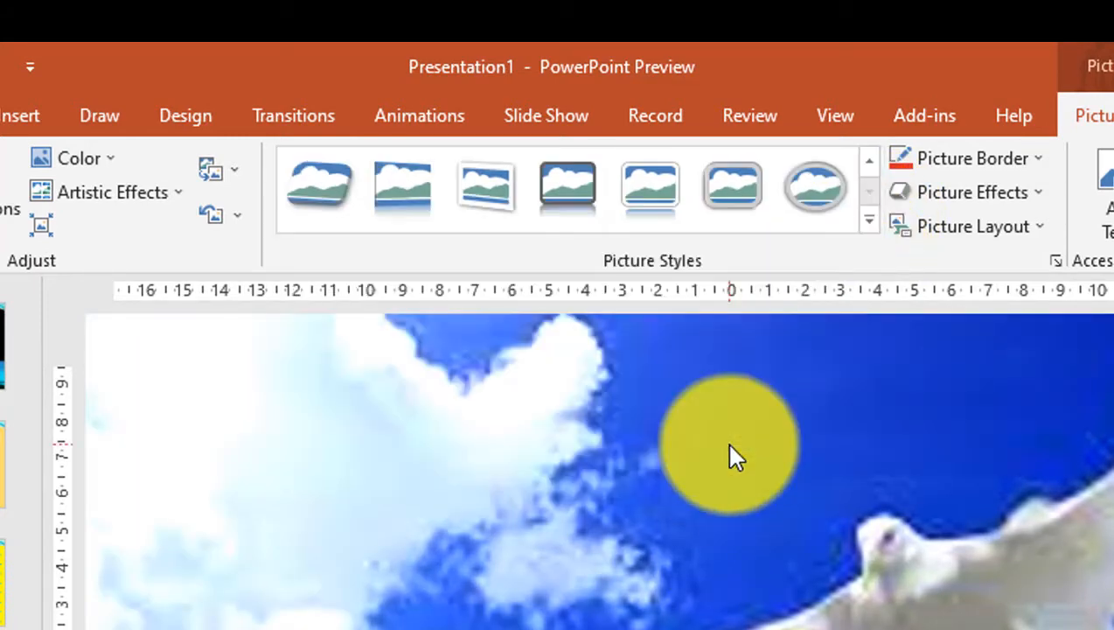
{"action": "left_click", "coordinate": [868, 221]}
{"action": "left_click", "coordinate": [521, 346]}
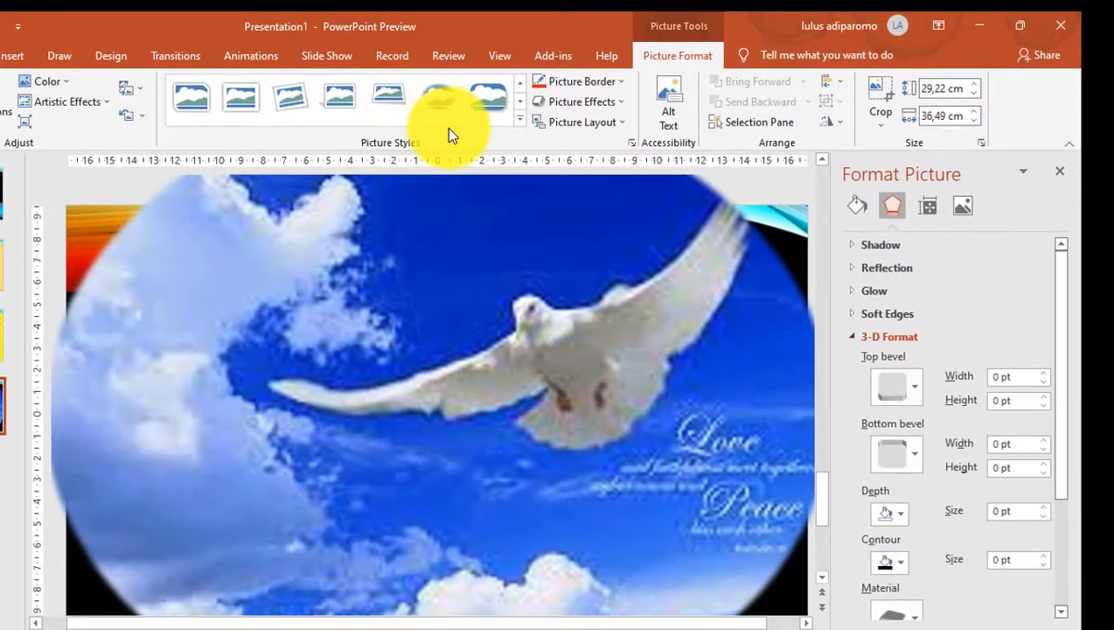
{"action": "left_click", "coordinate": [335, 102]}
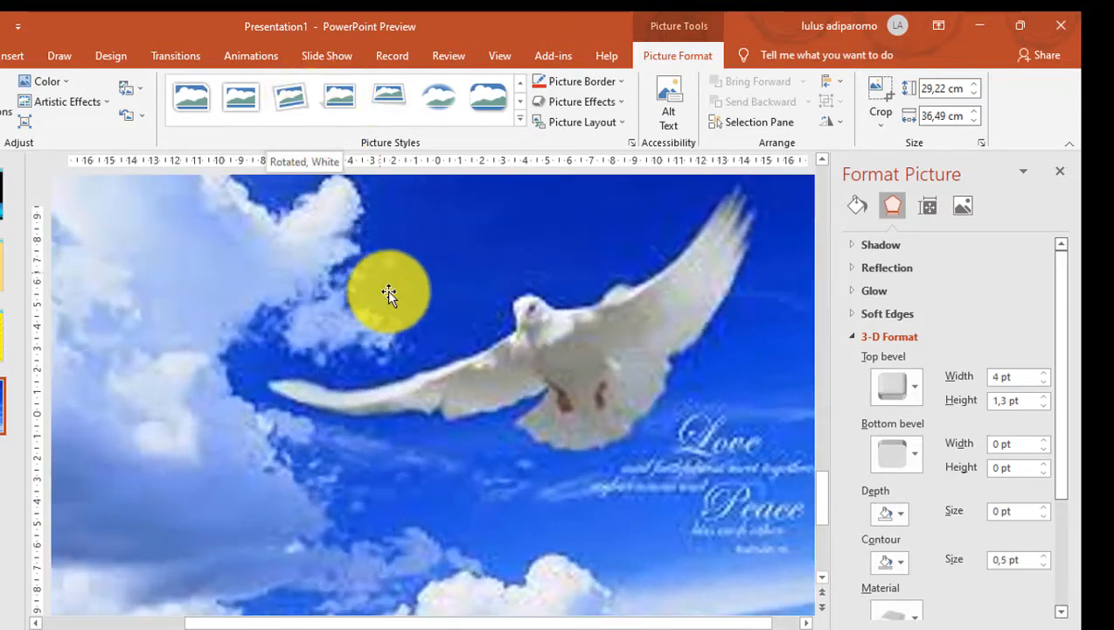
{"action": "scroll", "coordinate": [687, 432], "scroll_direction": "down", "scroll_amount": 1}
{"action": "scroll", "coordinate": [686, 430], "scroll_direction": "down", "scroll_amount": 2}
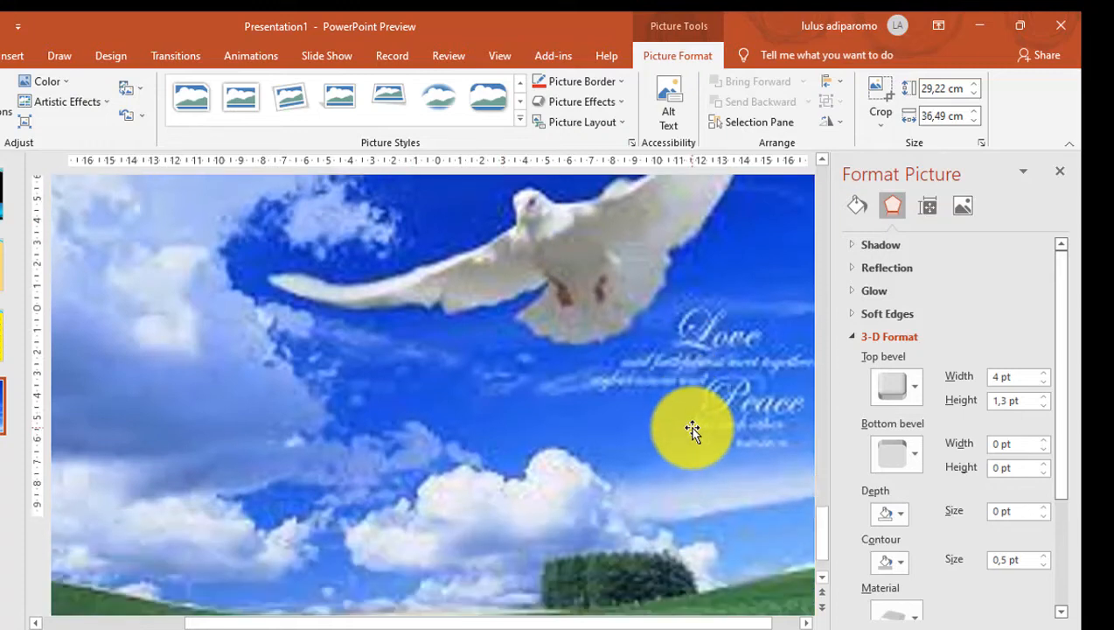
{"action": "scroll", "coordinate": [690, 429], "scroll_direction": "up", "scroll_amount": 3}
{"action": "scroll", "coordinate": [704, 405], "scroll_direction": "up", "scroll_amount": 1}
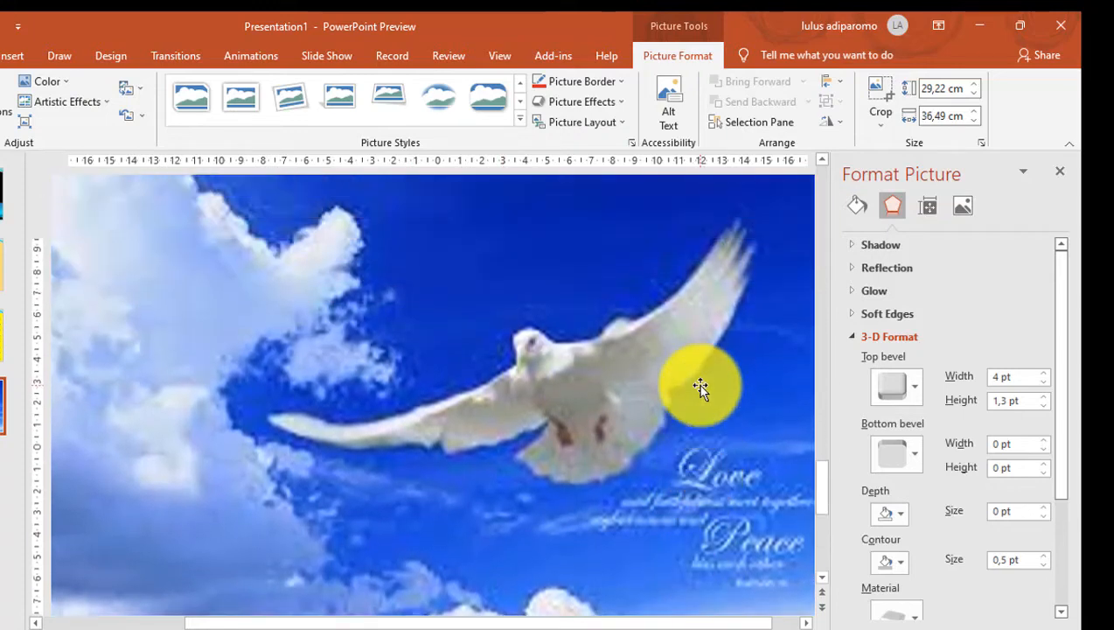
{"action": "scroll", "coordinate": [639, 348], "scroll_direction": "up", "scroll_amount": 1}
{"action": "scroll", "coordinate": [572, 337], "scroll_direction": "down", "scroll_amount": 1}
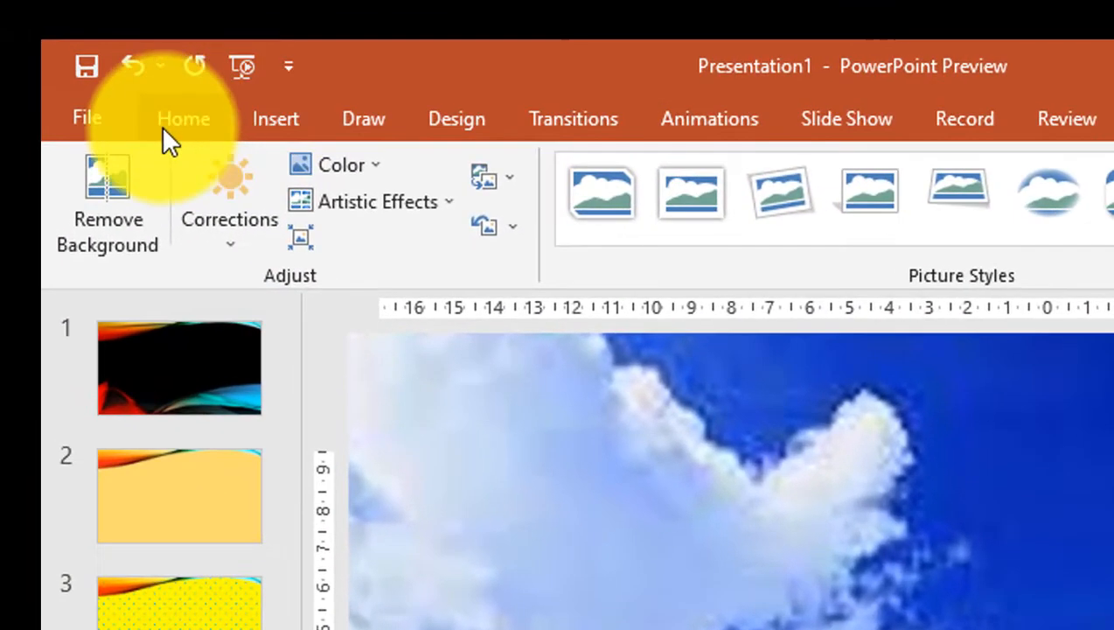
- Start adding another new slide by bringing up the Vapor Trail slide layouts
{"action": "left_click", "coordinate": [120, 110]}
{"action": "left_click", "coordinate": [232, 241]}
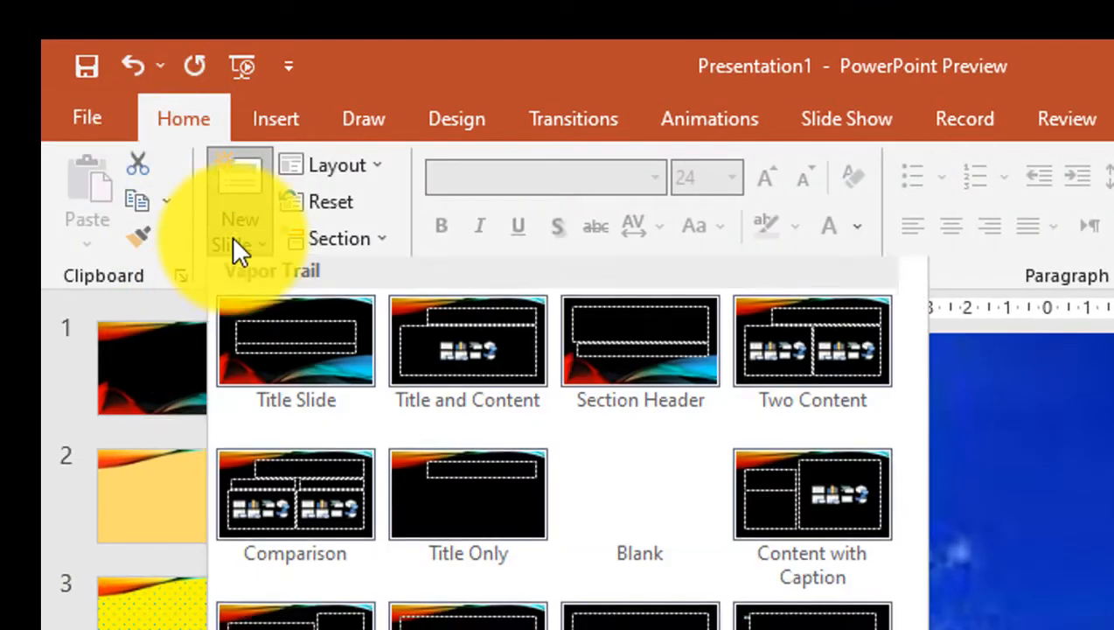